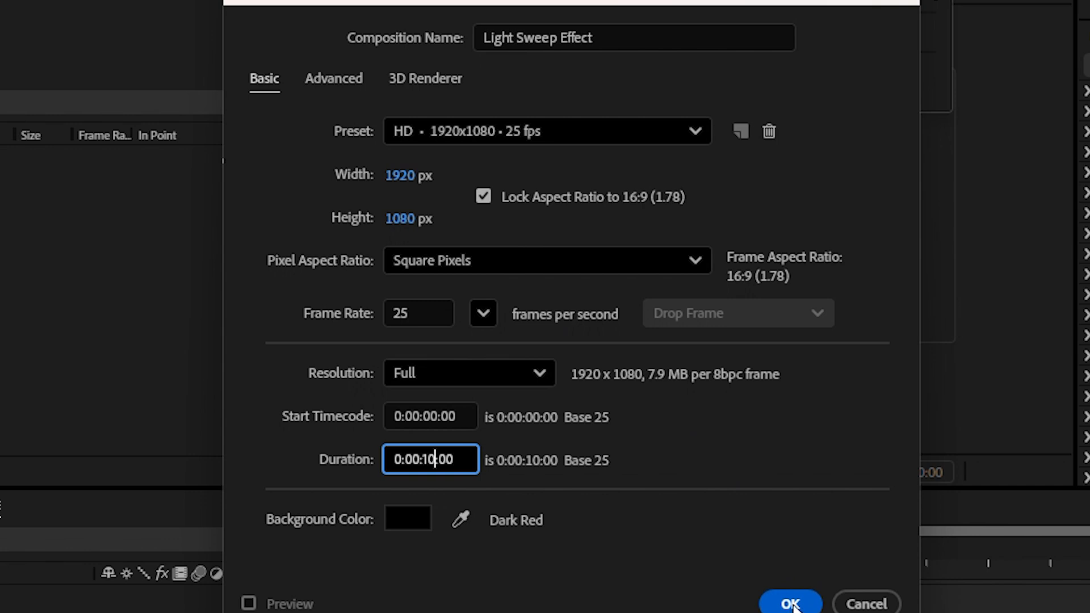
Step: Confirm the Light Sweep Effect composition at HD 1920×1080, 25 fps, 10 seconds
left_click(790, 603)
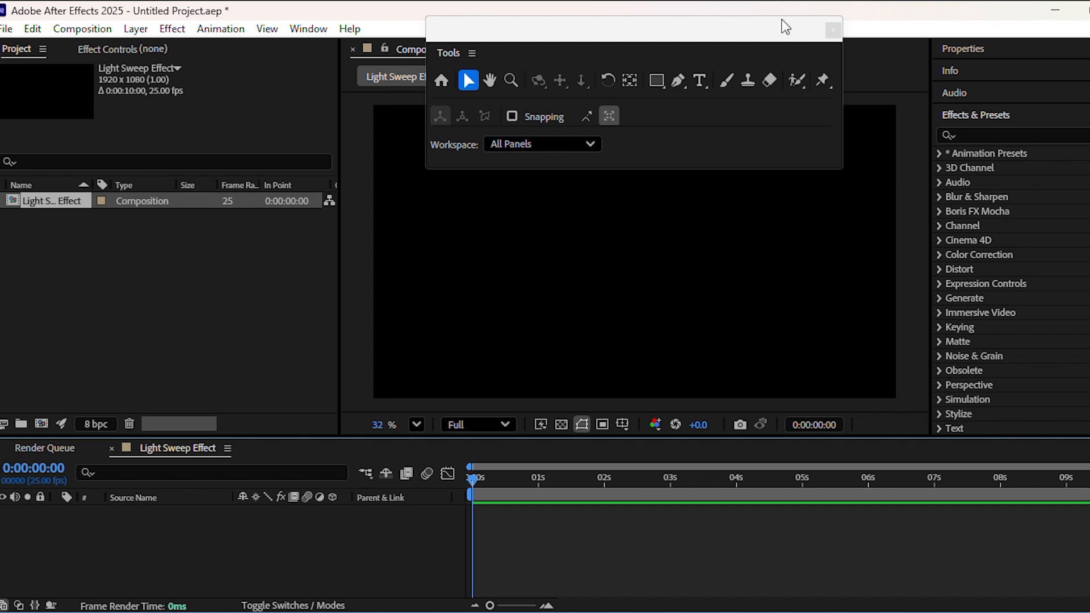
Step: Add a text layer reading 'Free Editing' in the viewer and select its text
left_click_drag(742, 32, 1037, 26)
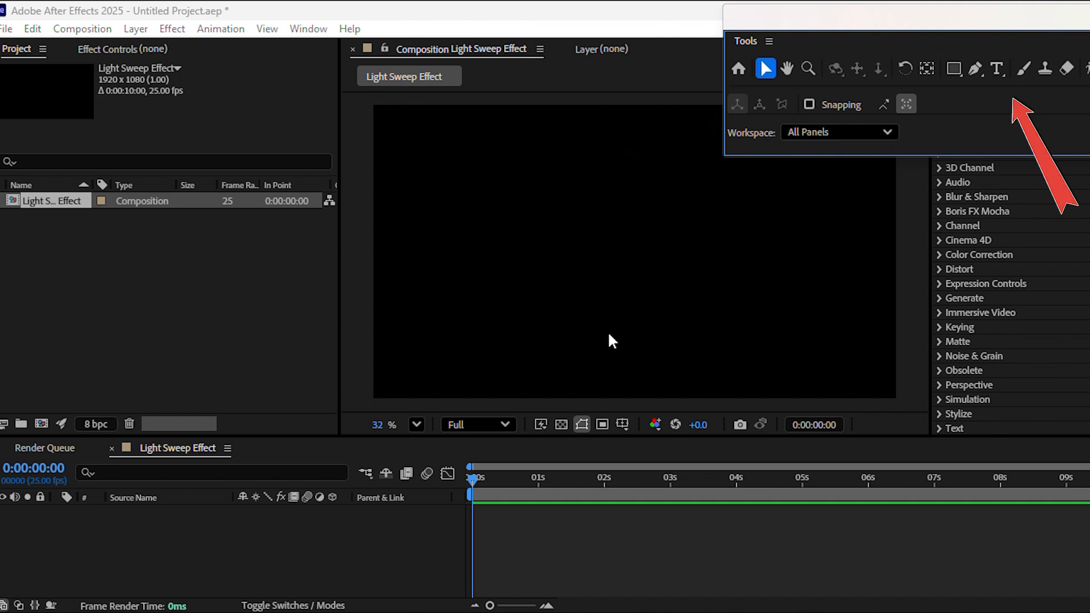
left_click(997, 69)
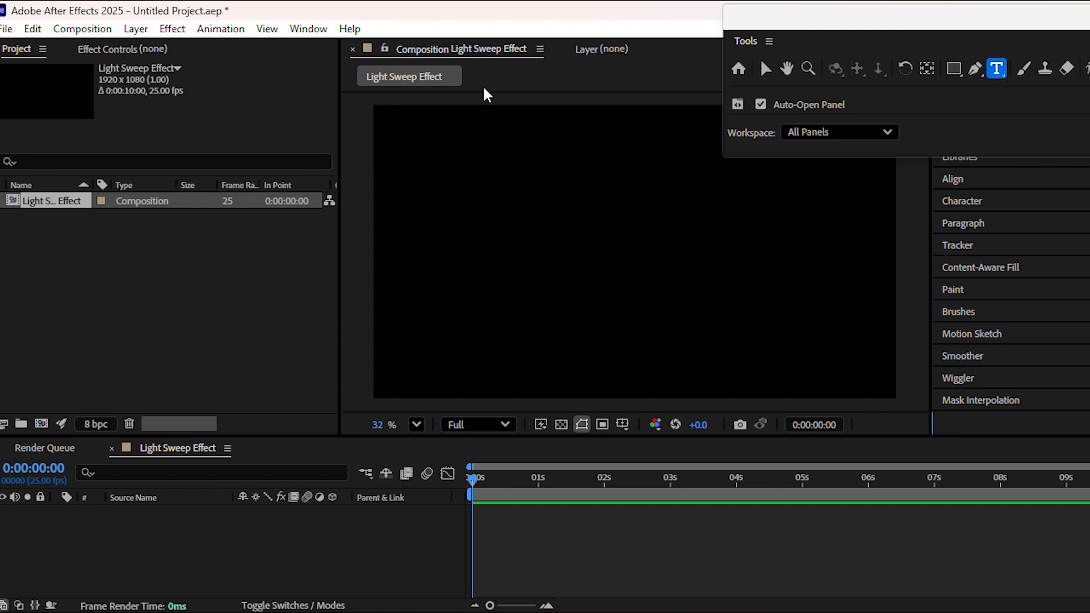
left_click(457, 229)
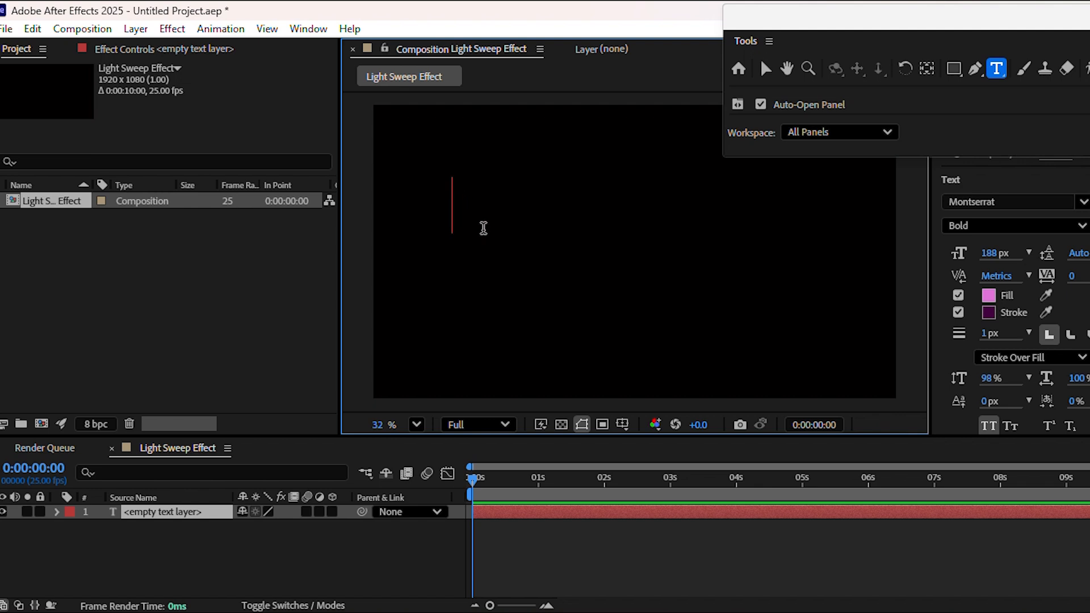
type("Fr")
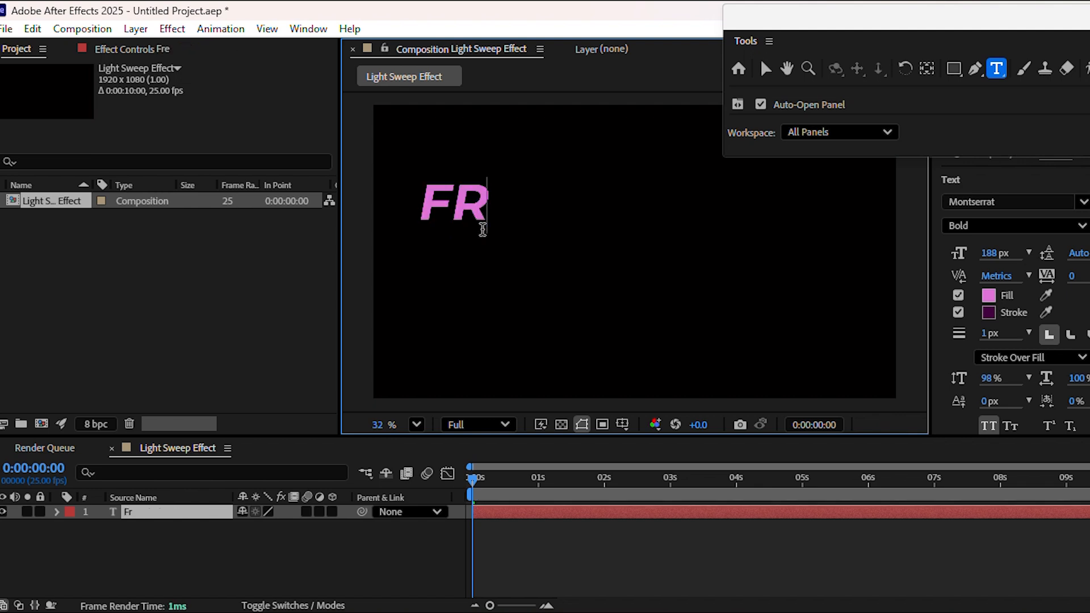
type("ee E")
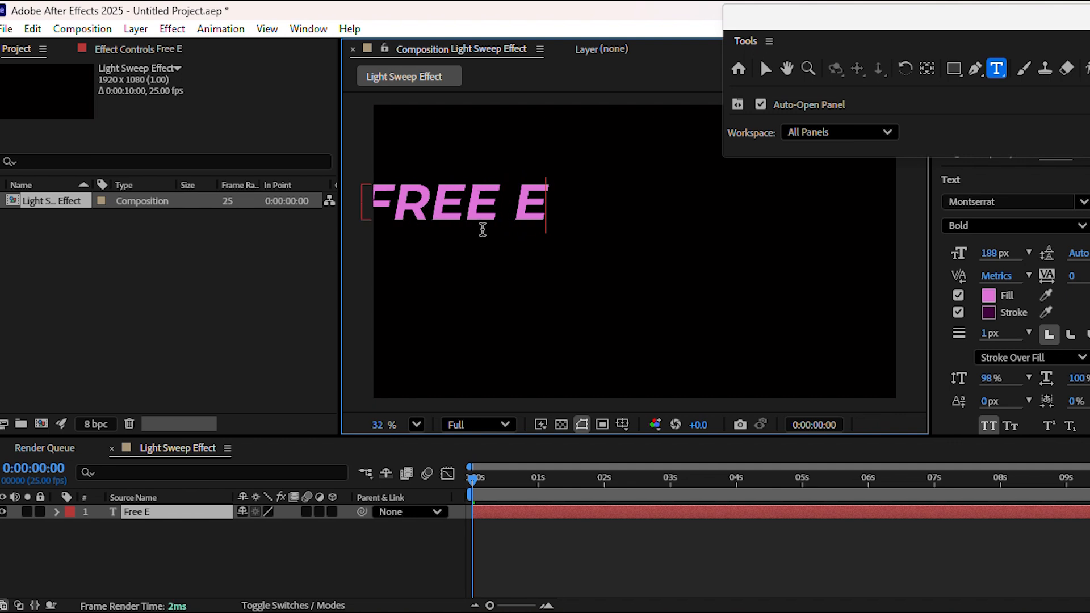
type("diting")
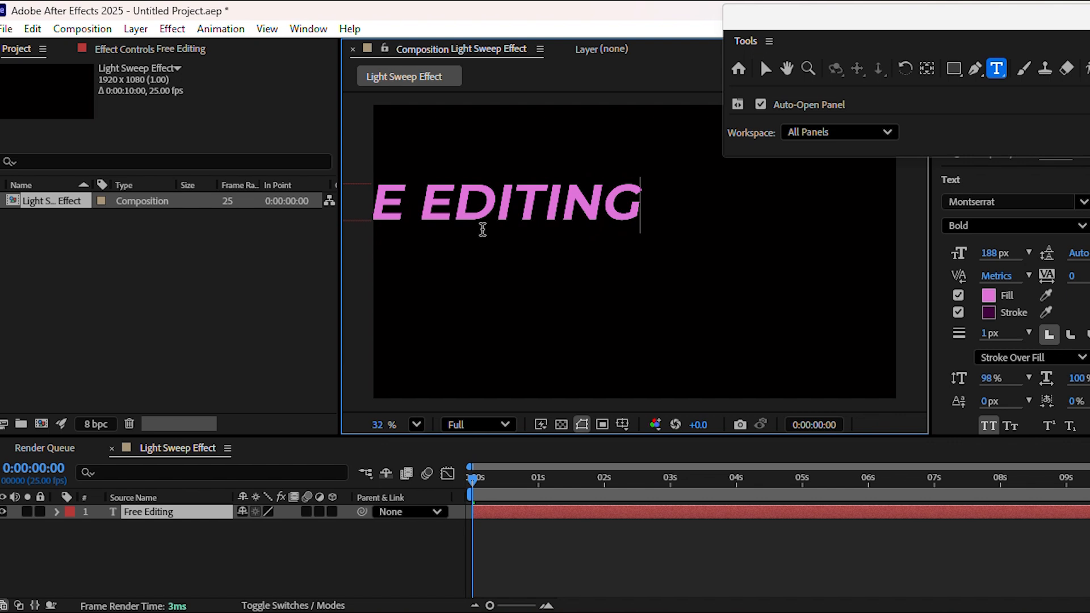
left_click_drag(649, 215, 213, 197)
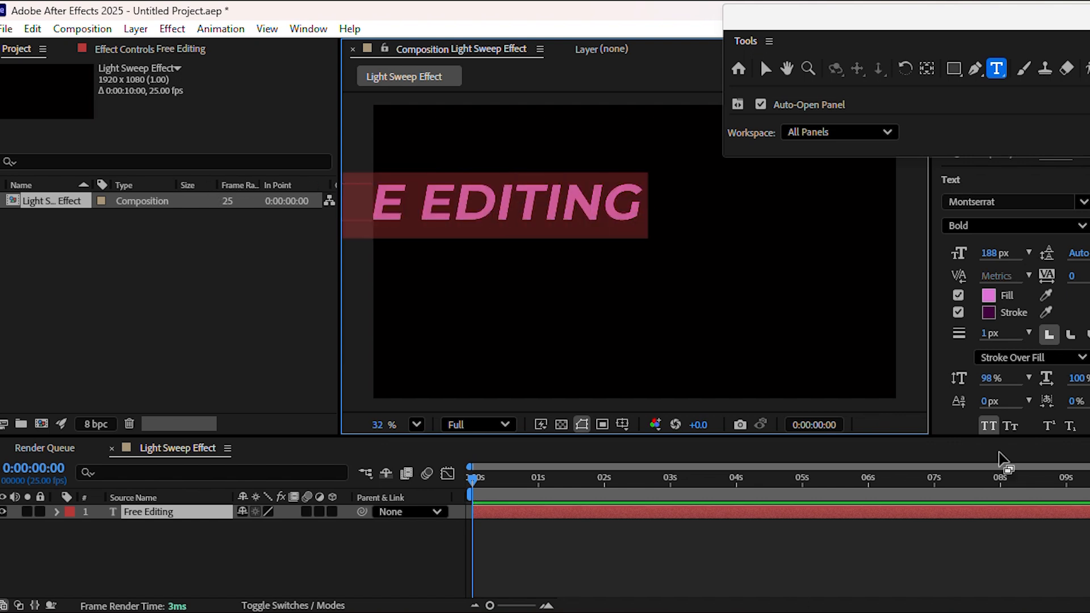
Step: Align the Free Editing layer to the composition's horizontal and vertical centre
scroll(1010, 317, "down", 5)
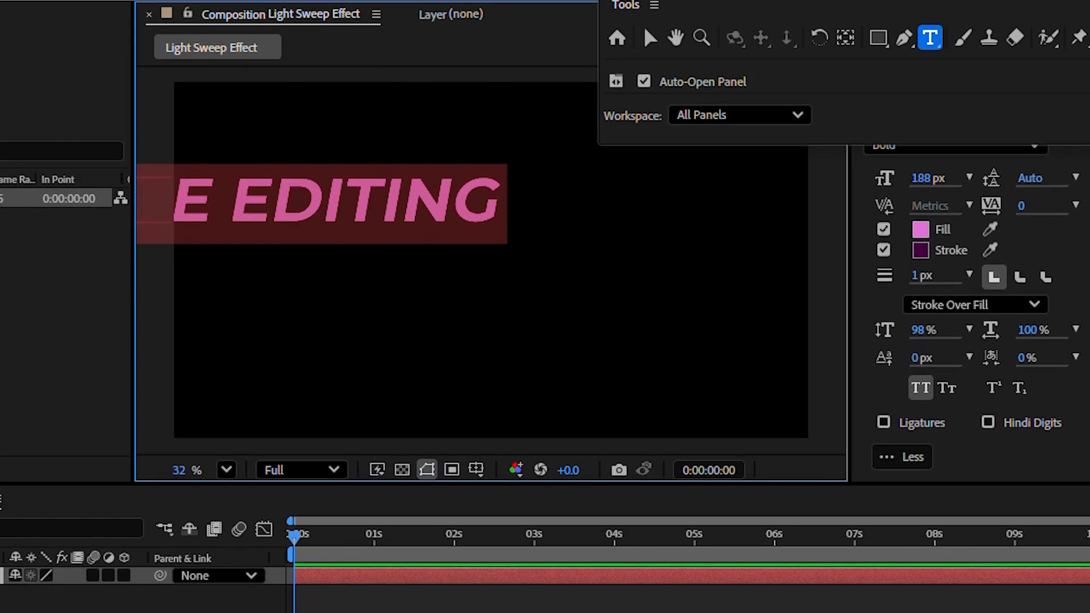
scroll(964, 318, "down", 10)
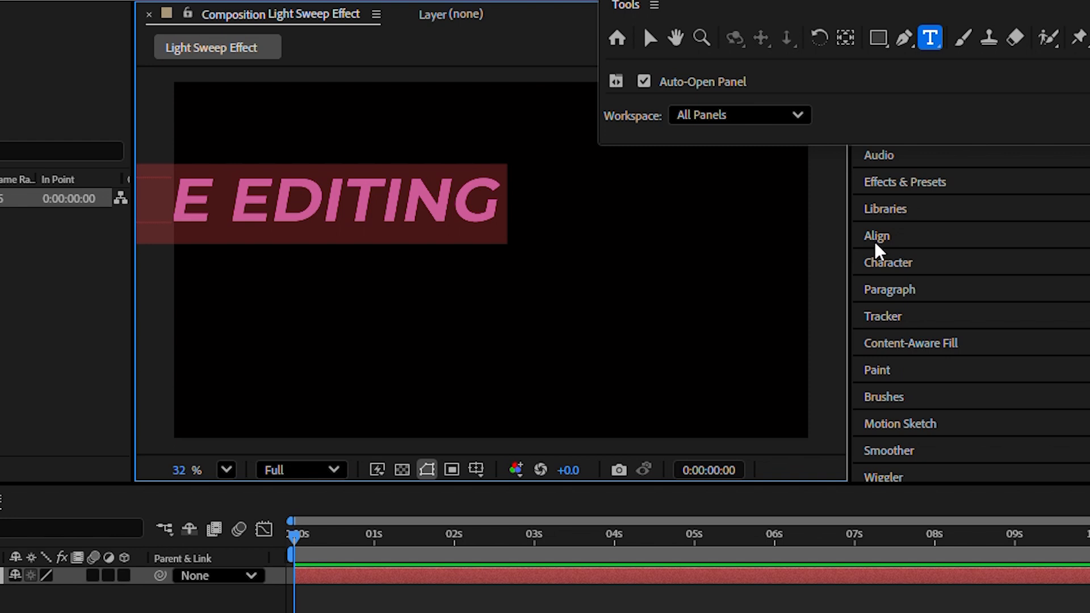
scroll(878, 244, "down", 3)
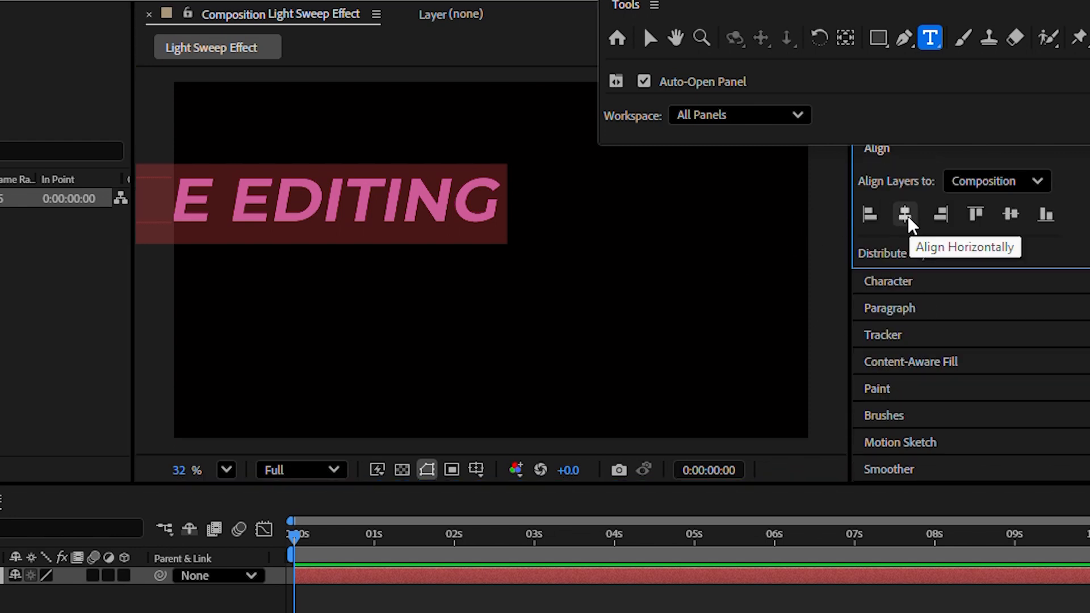
left_click(905, 215)
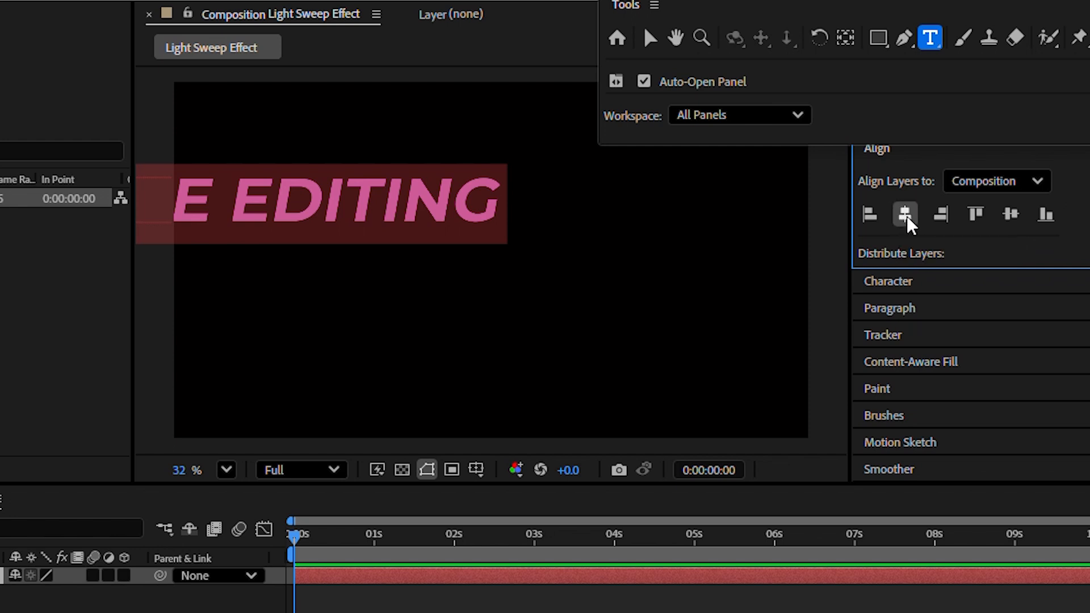
left_click(1012, 219)
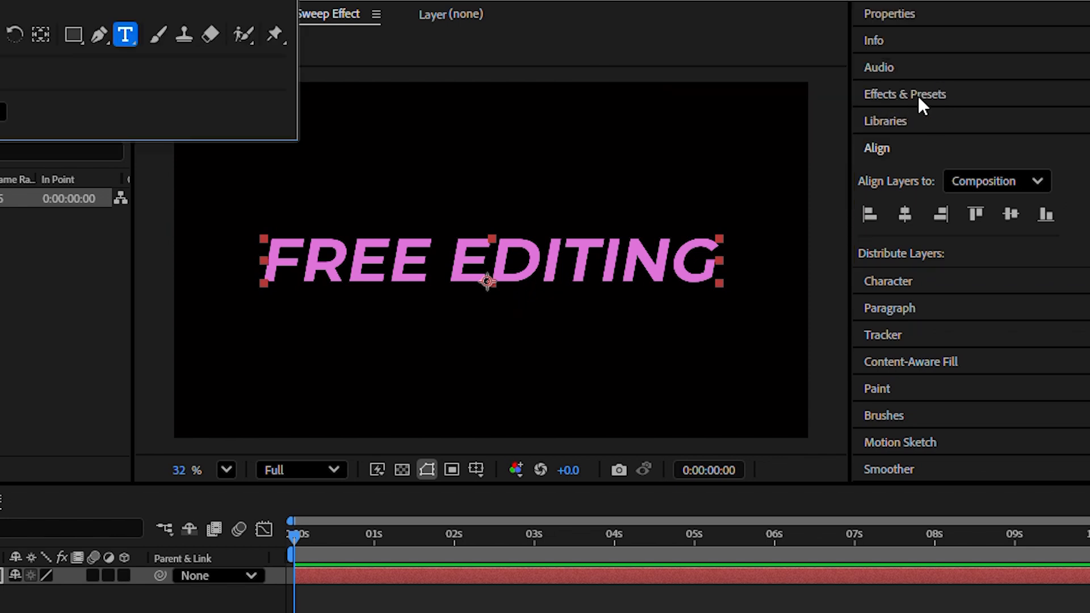
Step: Search 'light sweep' in Effects & Presets and drop CC Light Sweep onto the text layer
left_click(902, 94)
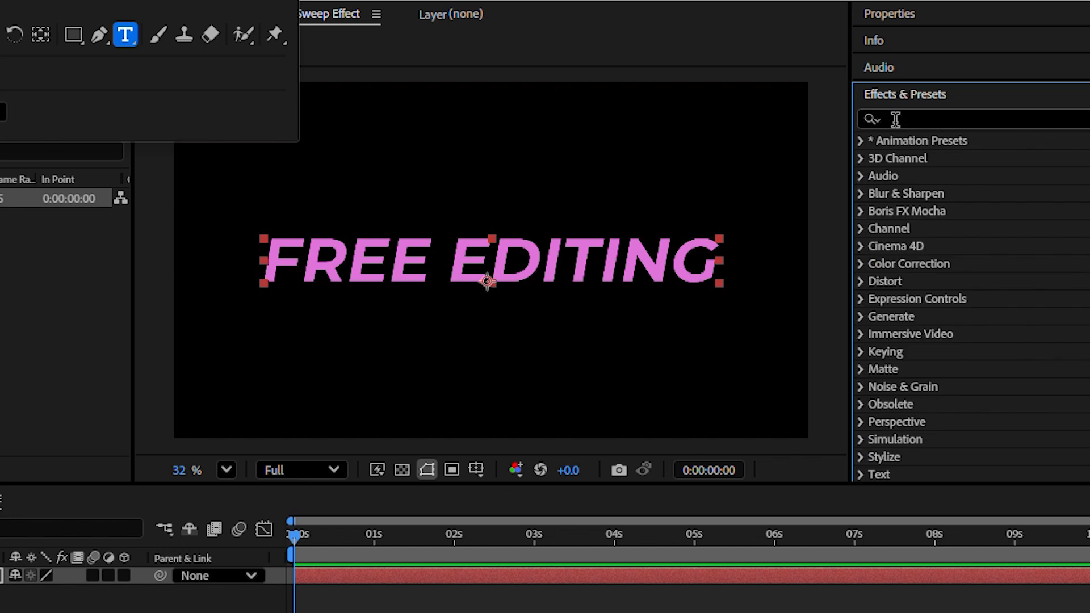
left_click(895, 119)
type("light sw")
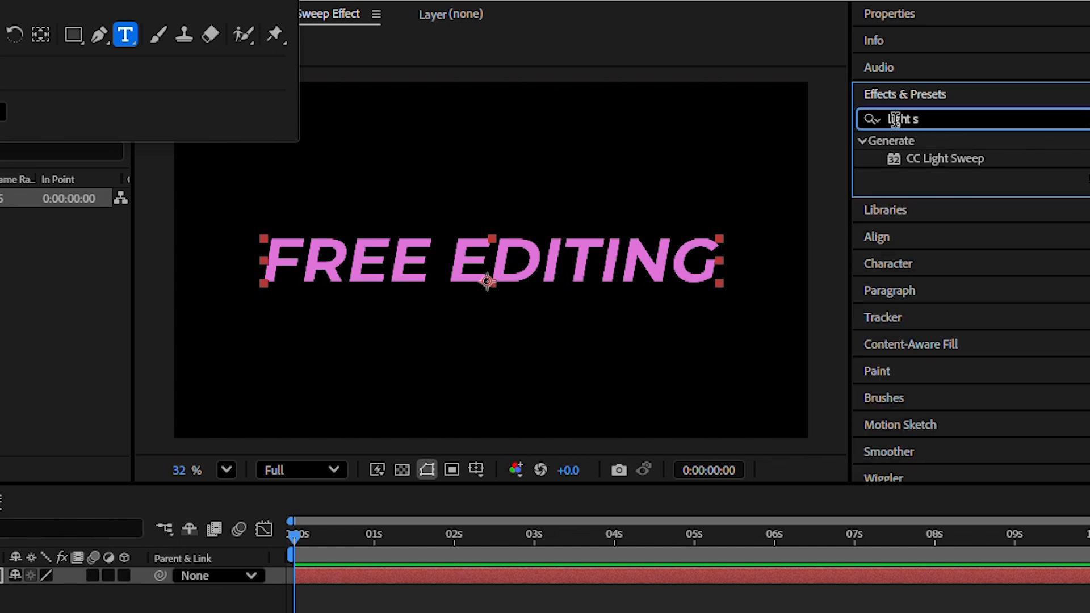
type("eep")
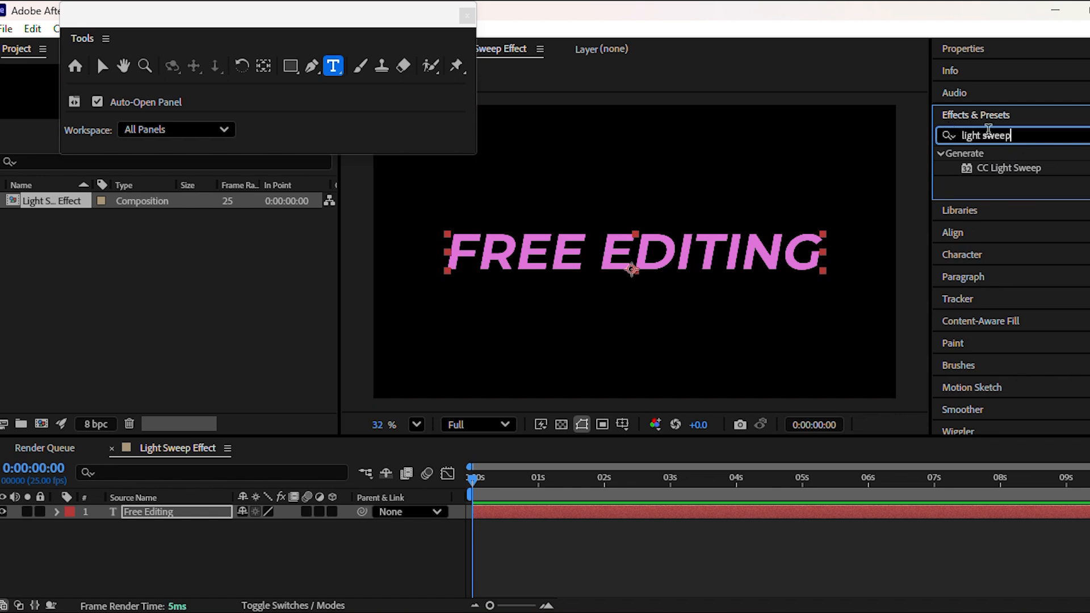
left_click(1025, 169)
left_click_drag(1024, 168, 180, 511)
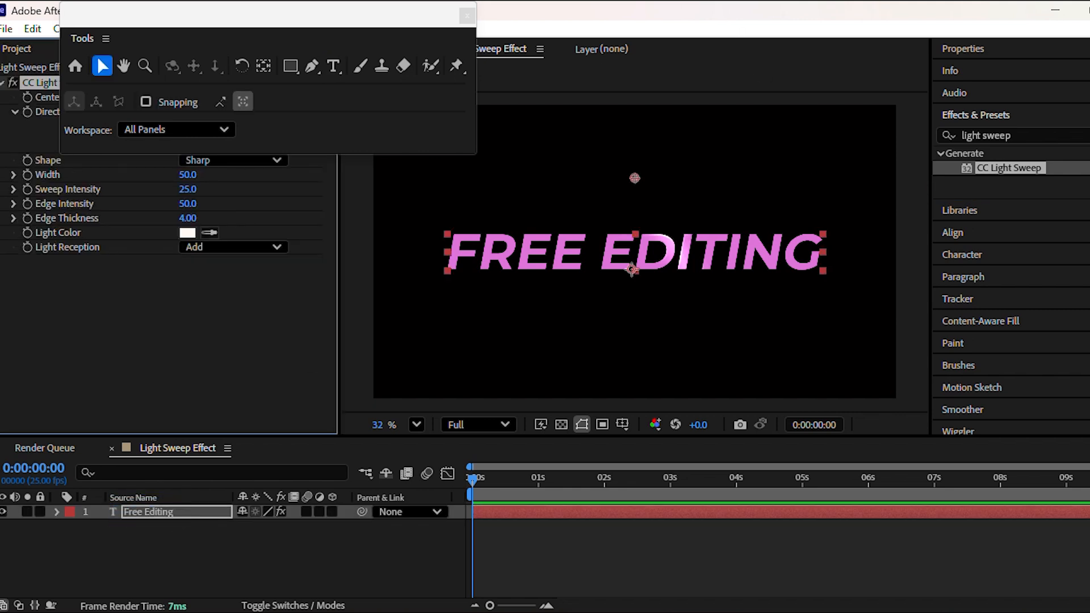
left_click_drag(283, 14, 1071, 35)
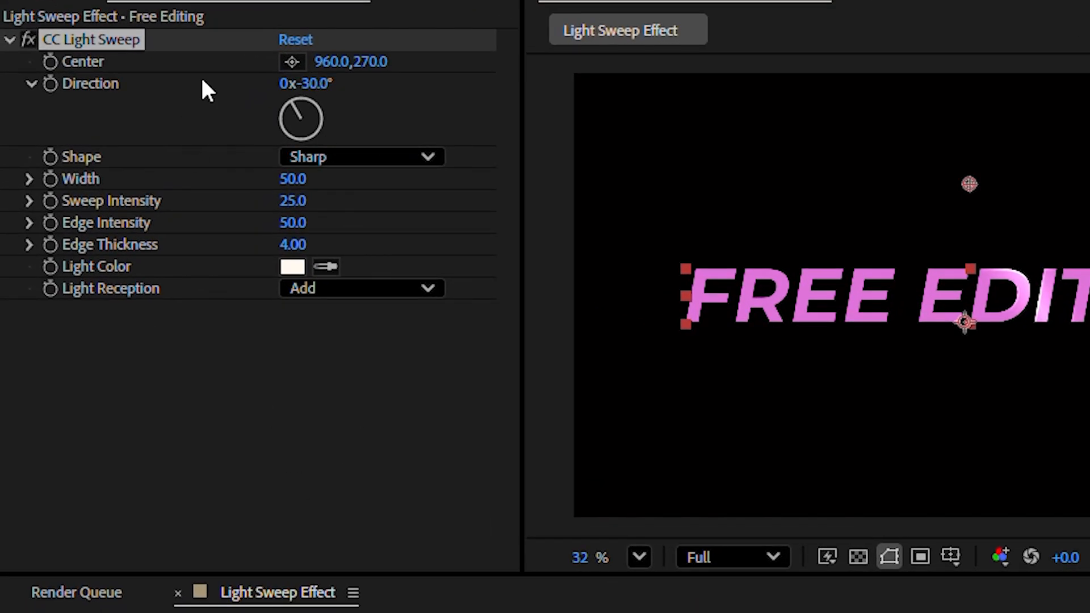
Step: Set the CC Light Sweep Direction to 45°
left_click_drag(307, 84, 435, 122)
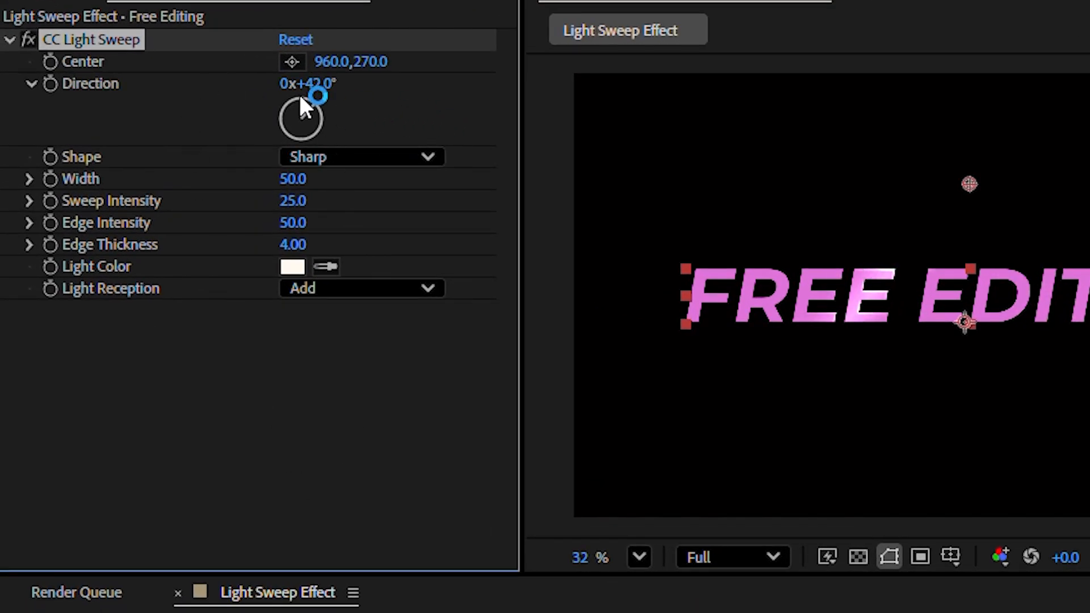
left_click(317, 83)
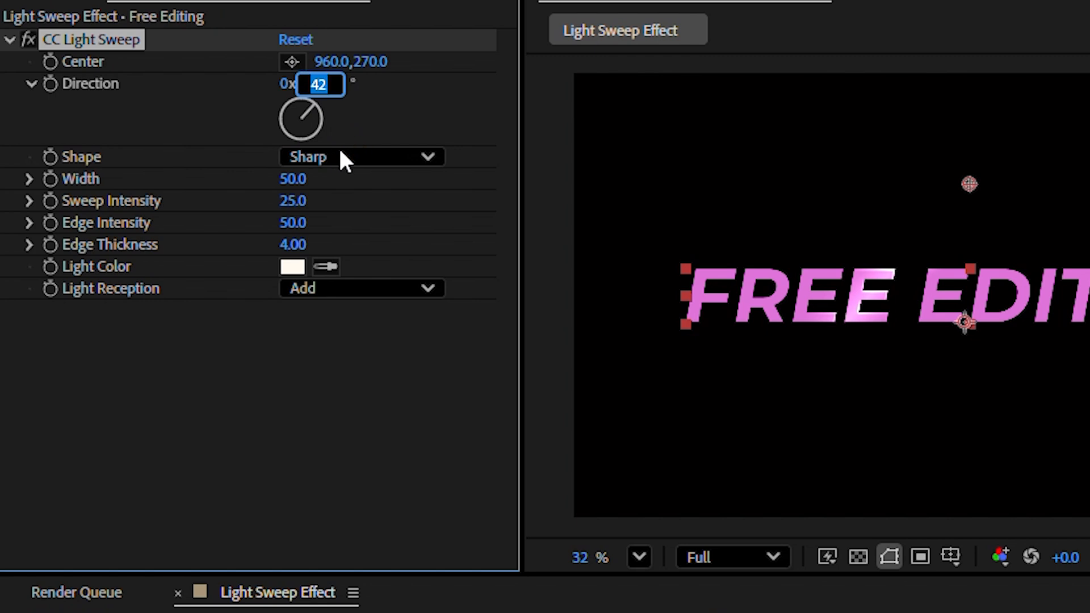
type("45")
key("Return")
Step: Set Sweep Intensity 150, Edge Intensity 75 and Edge Thickness 7
left_click(291, 202)
type("150")
key("Return")
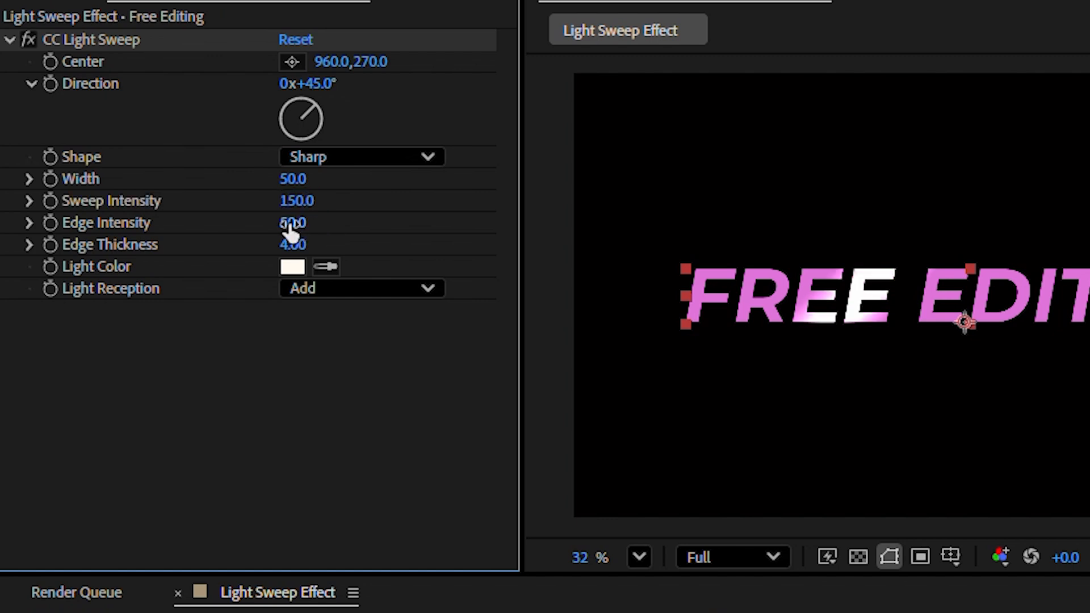
left_click(293, 223)
type("75")
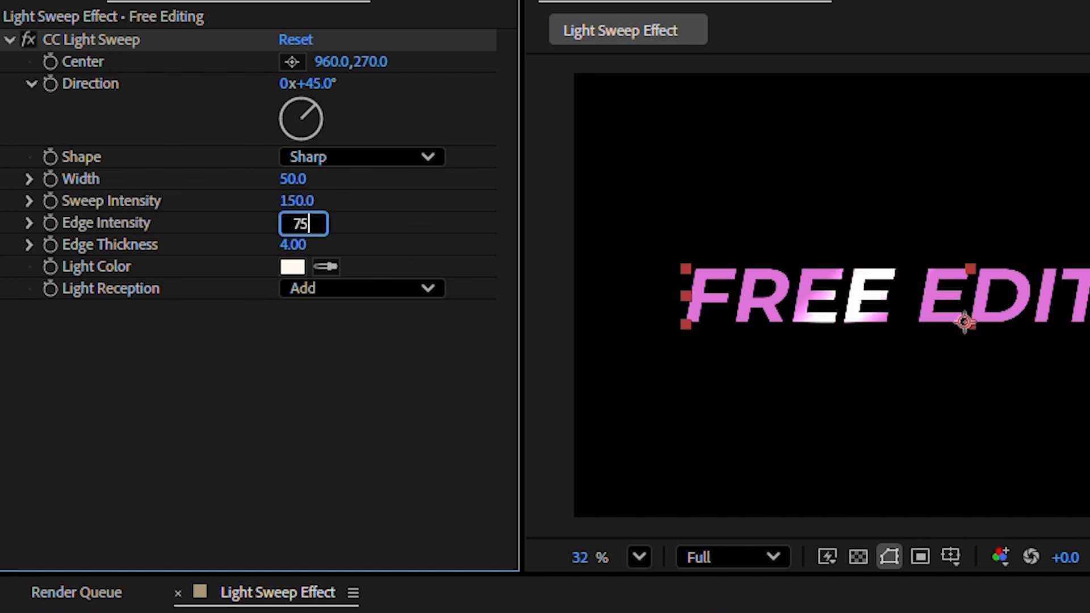
key("Return")
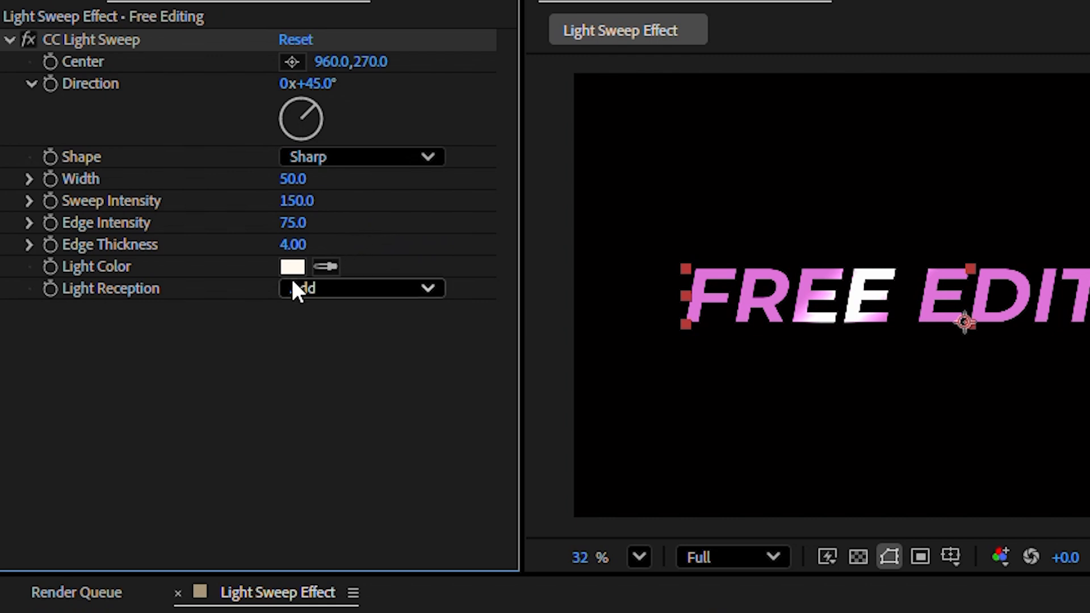
left_click(290, 245)
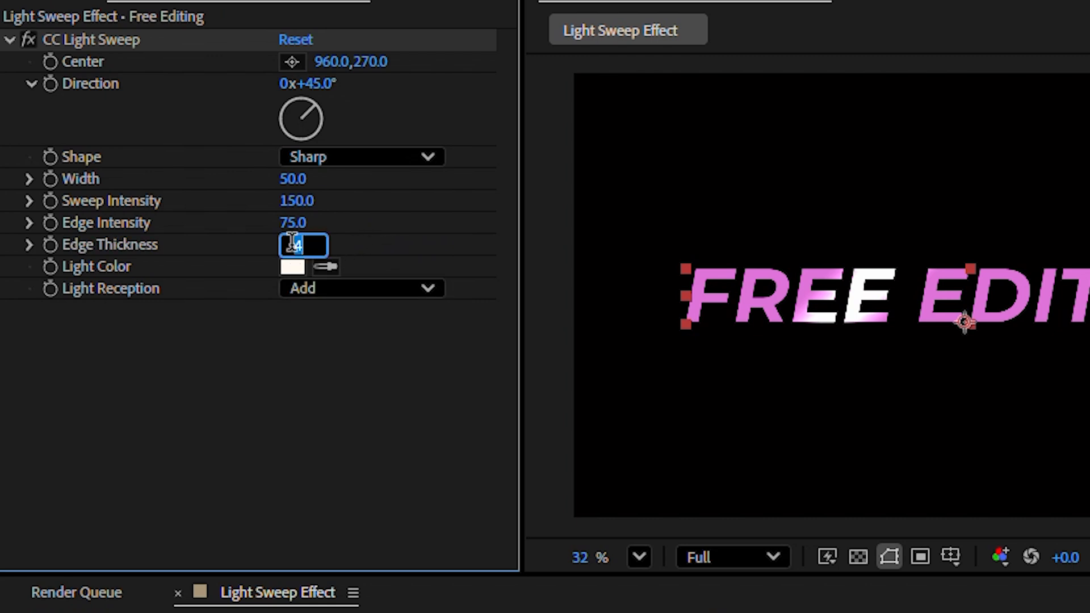
type("7")
key("Return")
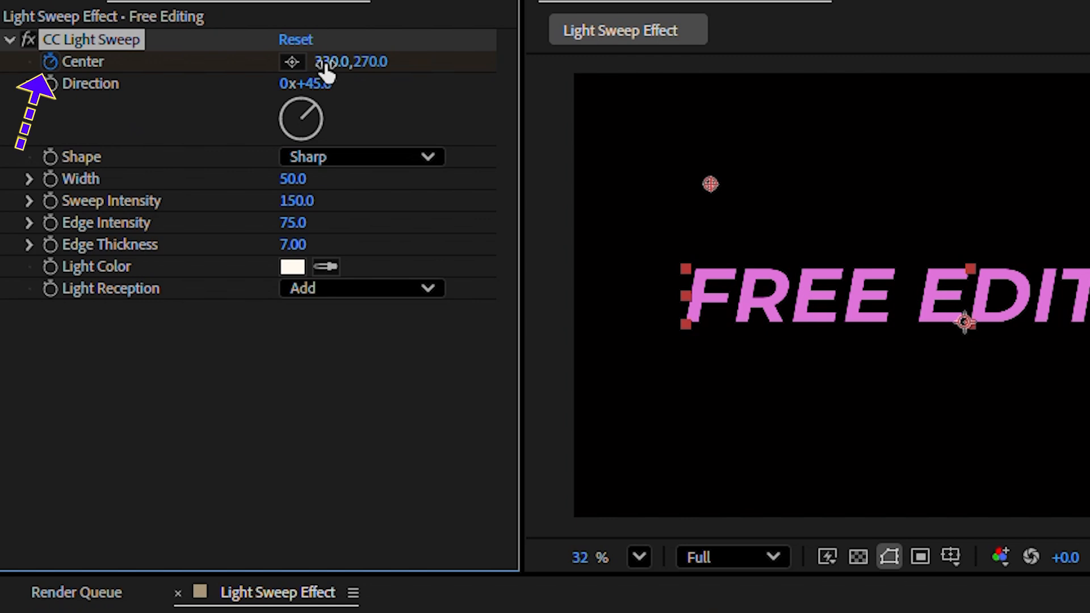
Step: Move the sweep Center rightward across the letters to 2148,270, past the text
left_click_drag(326, 62, 482, 77)
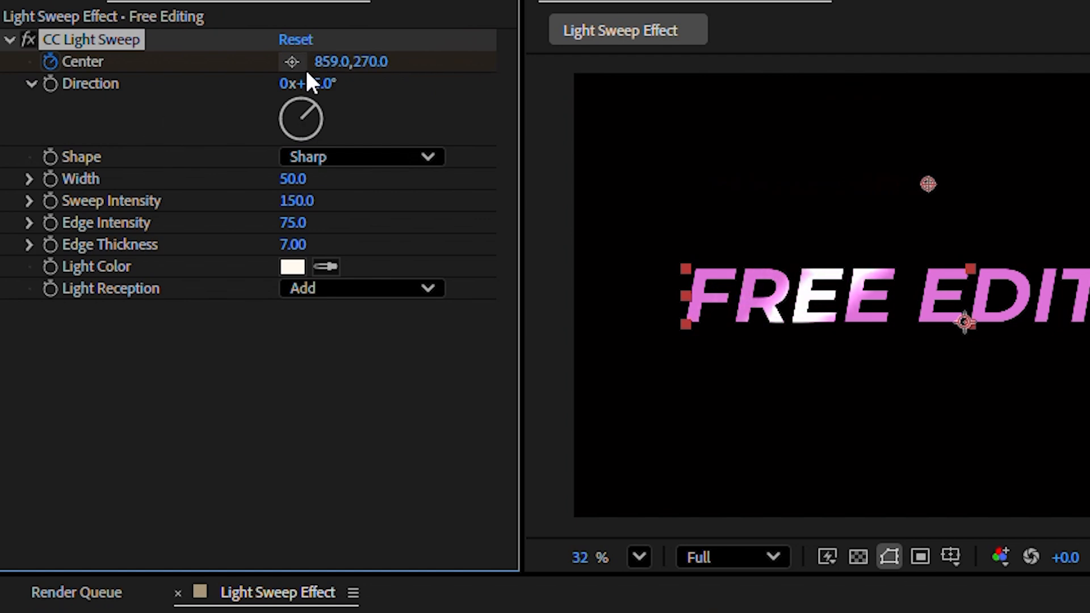
left_click_drag(326, 61, 573, 65)
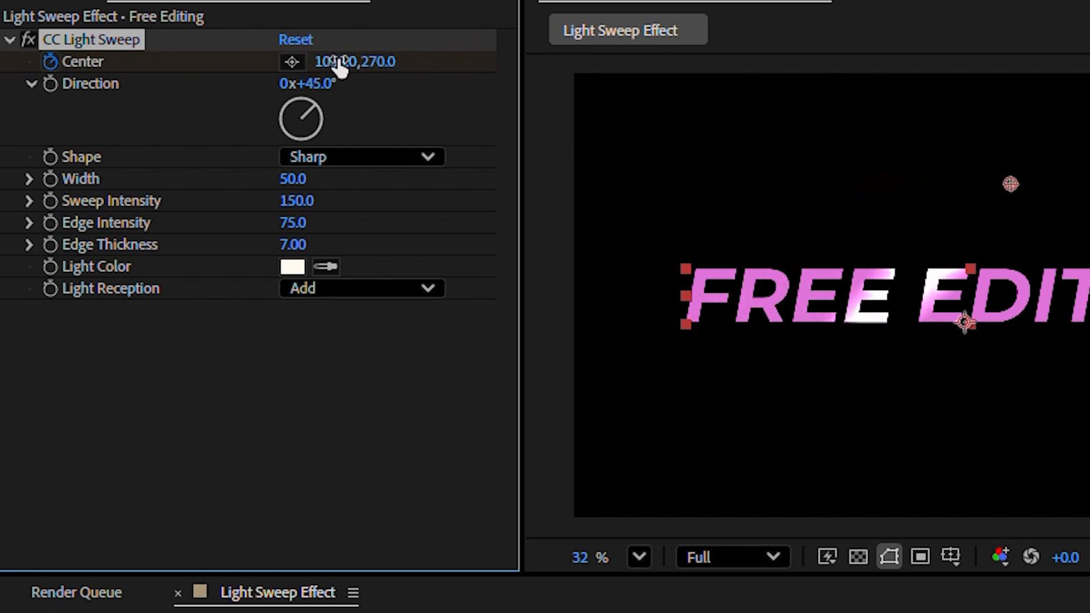
left_click_drag(330, 61, 692, 46)
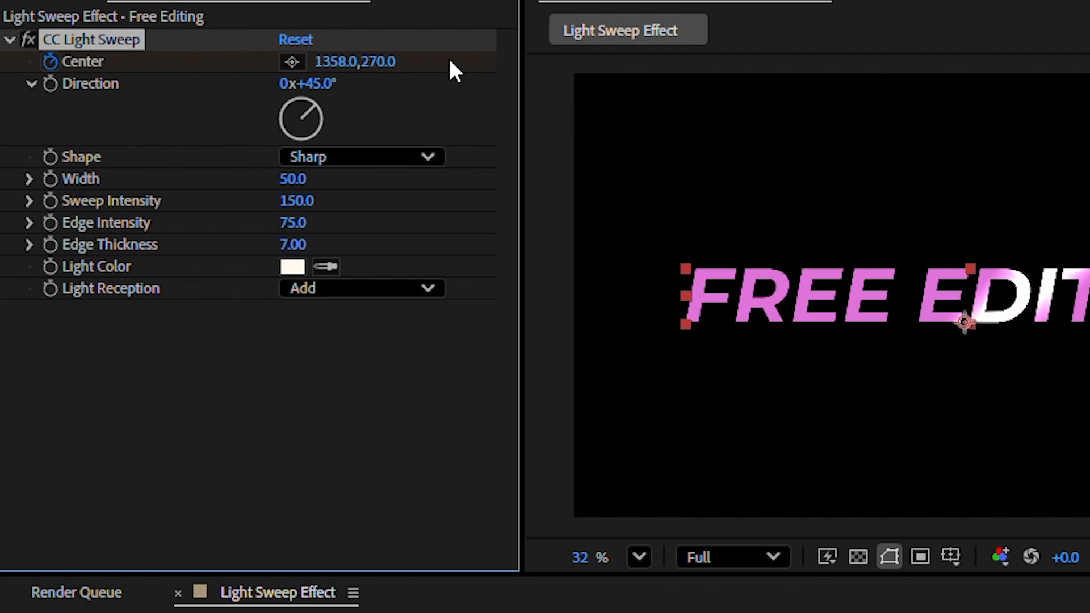
left_click_drag(335, 65, 549, 66)
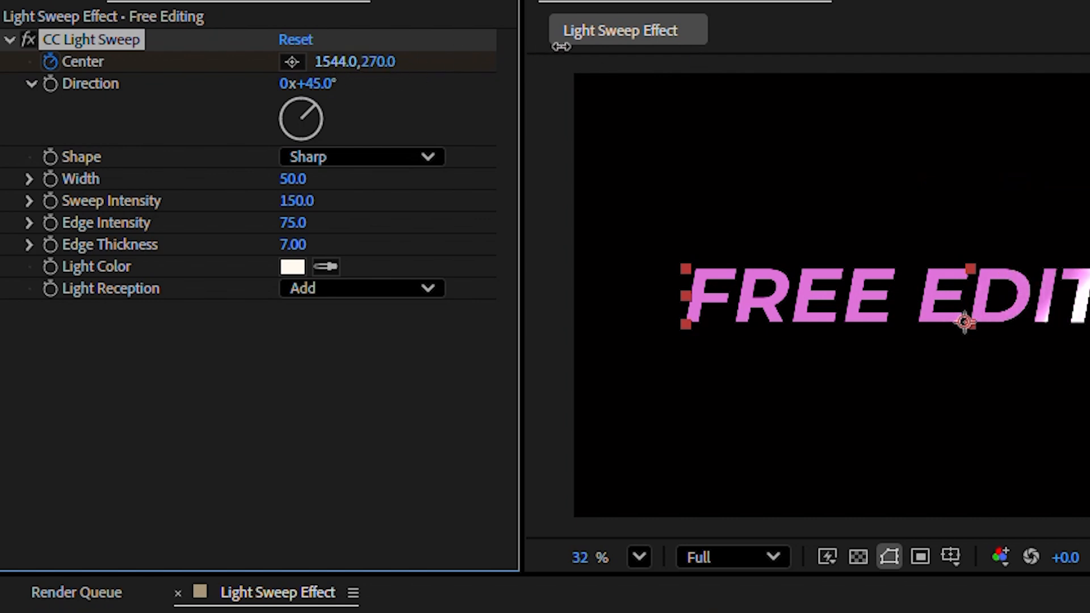
left_click_drag(328, 65, 510, 56)
left_click_drag(334, 65, 489, 75)
left_click_drag(333, 63, 419, 62)
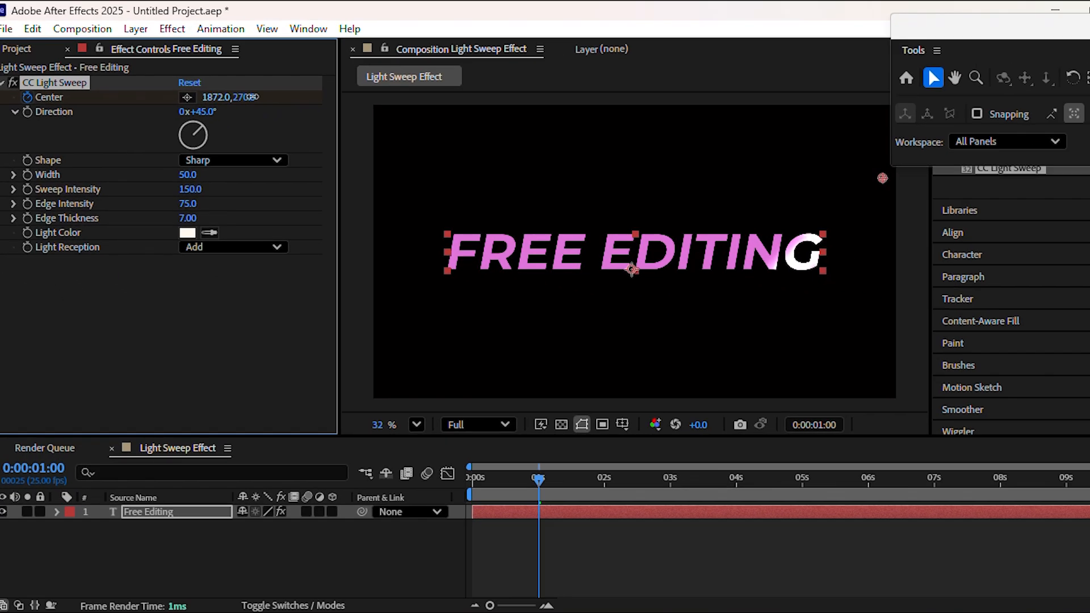
mouse_move(229, 97)
left_mouse_down()
mouse_move(194, 97)
mouse_move(247, 98)
left_mouse_up()
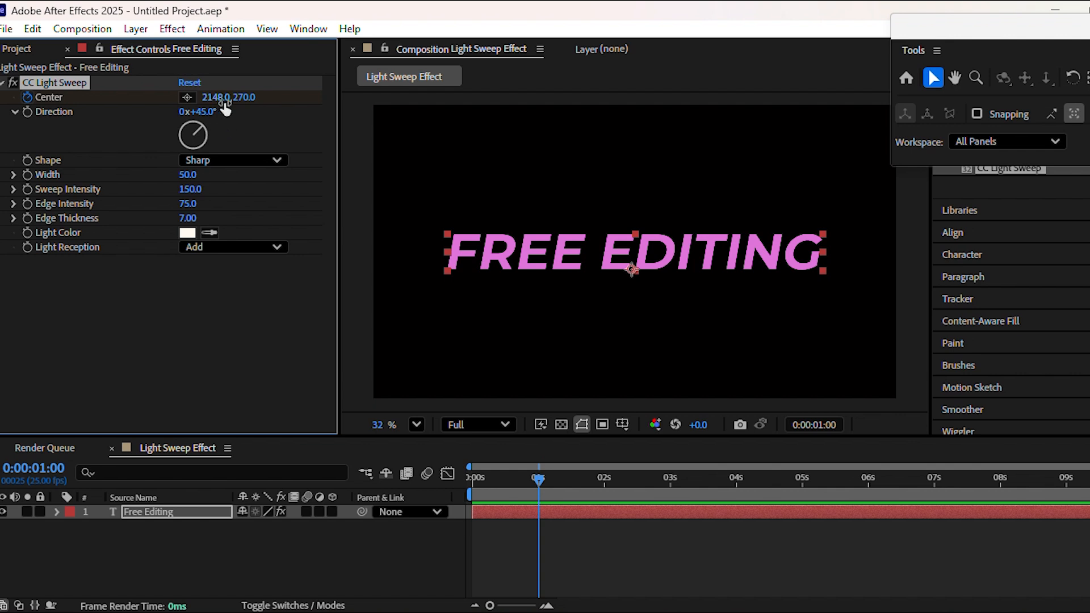
Step: Set a Center keyframe at 5 seconds, then check the 1s and 5s marks
left_click(803, 479)
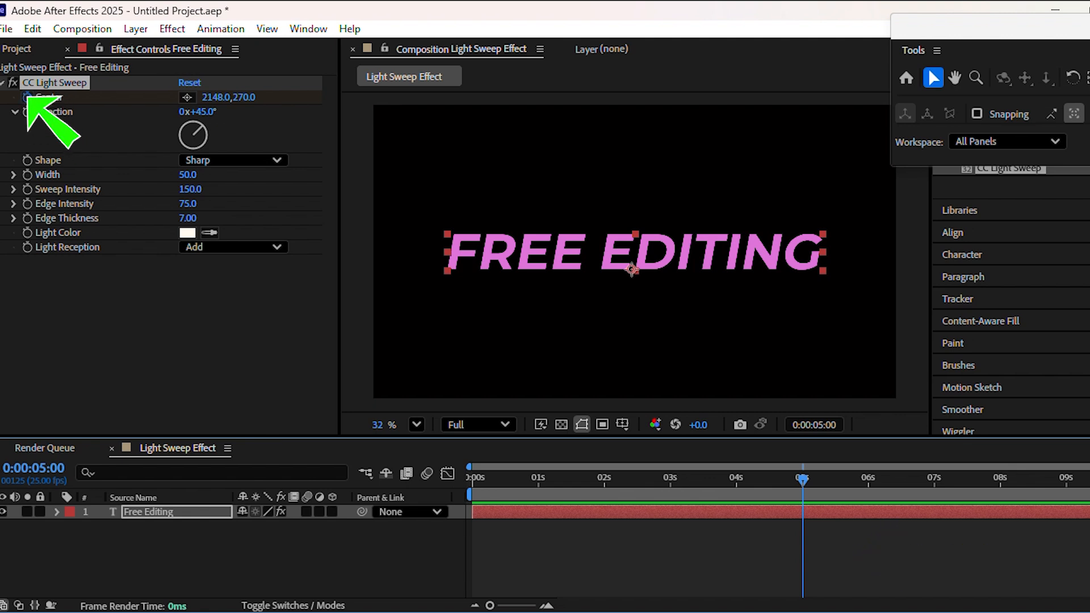
left_click(26, 97)
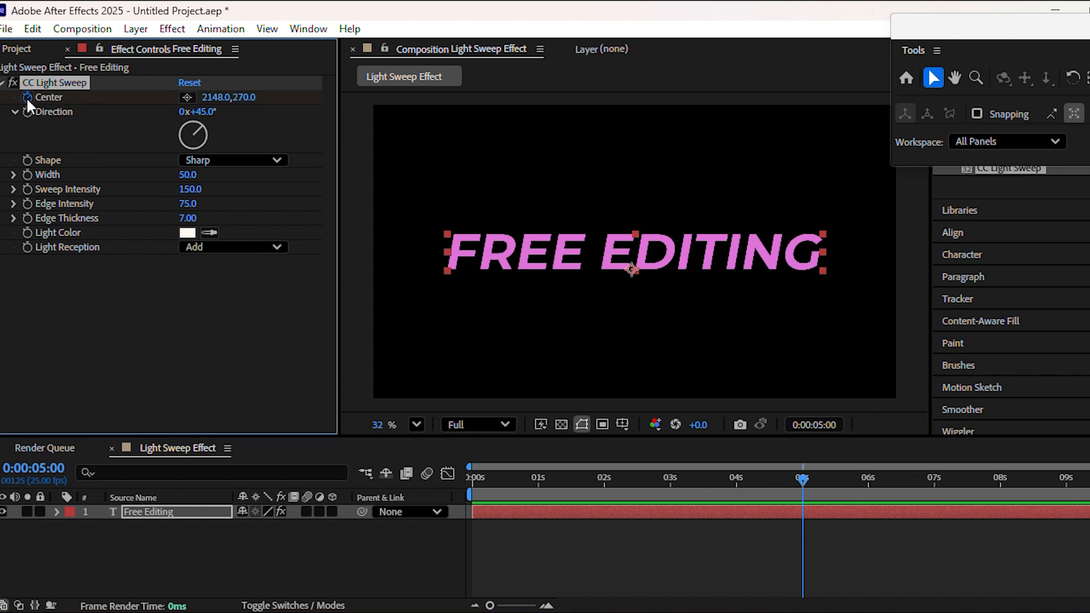
left_click(538, 476)
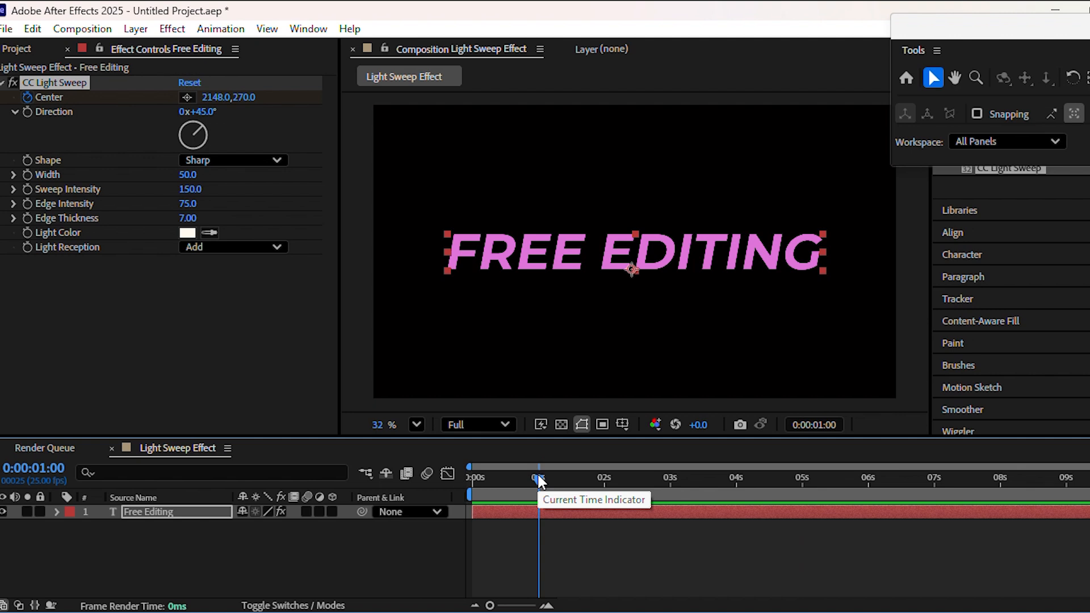
left_click(803, 480)
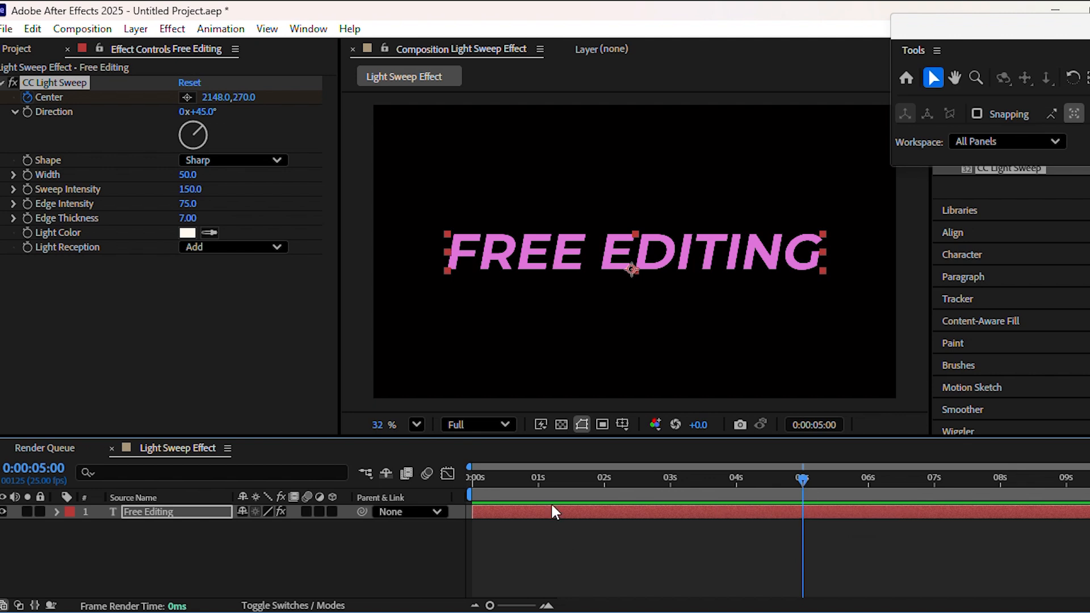
Step: At 1 second, scrub the sweep Center left of the text to 250,270
left_click(538, 479)
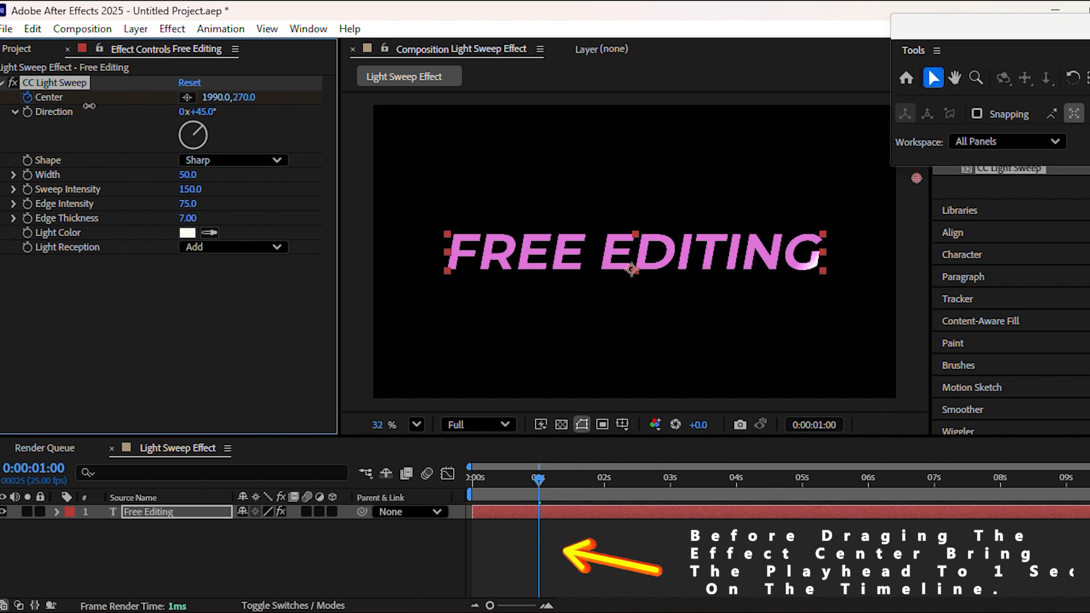
left_click_drag(223, 98, 131, 98)
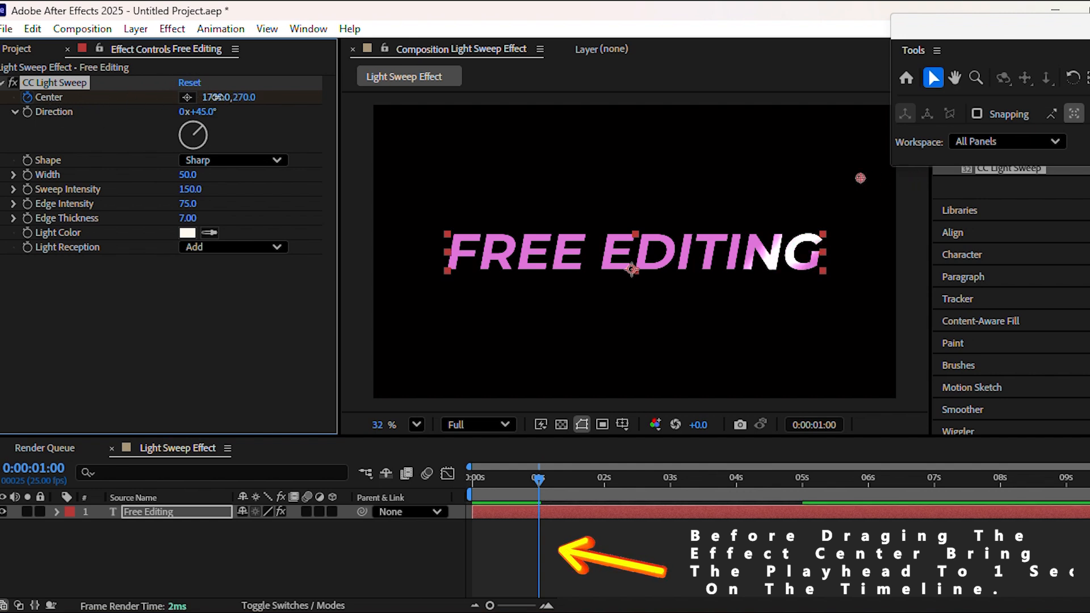
left_click_drag(224, 101, 113, 101)
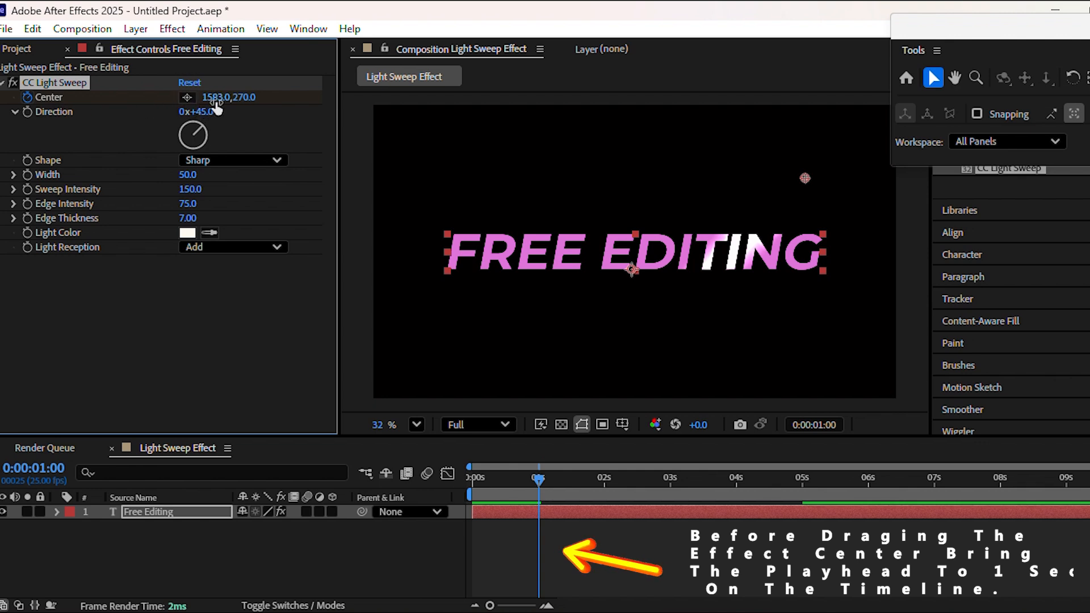
left_click_drag(221, 104, 96, 106)
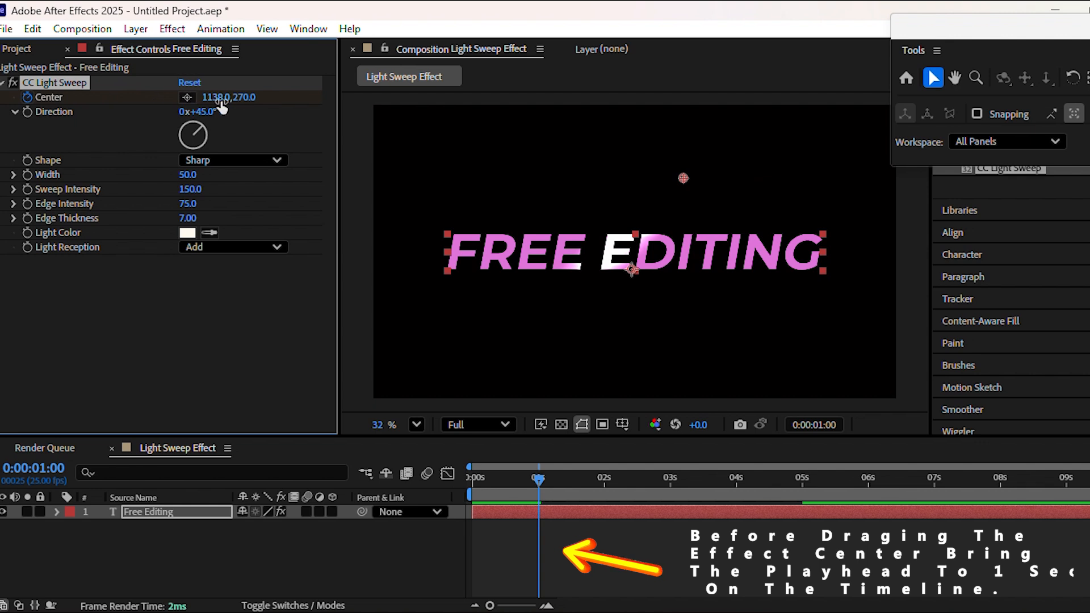
left_click_drag(224, 105, 112, 102)
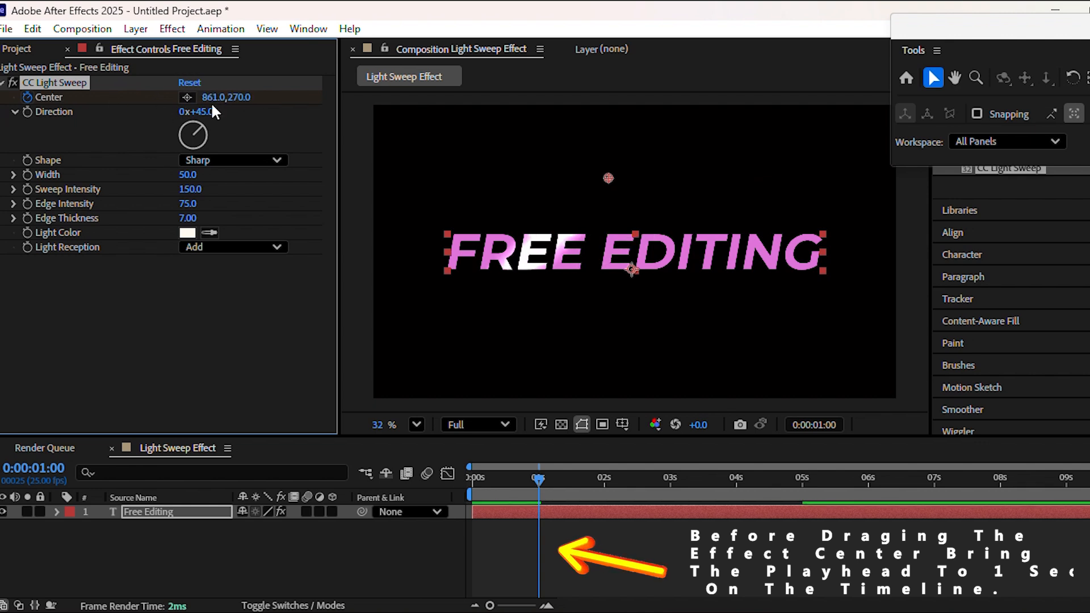
left_click_drag(216, 102, 115, 102)
left_click_drag(215, 102, 101, 102)
left_click_drag(216, 108, 27, 111)
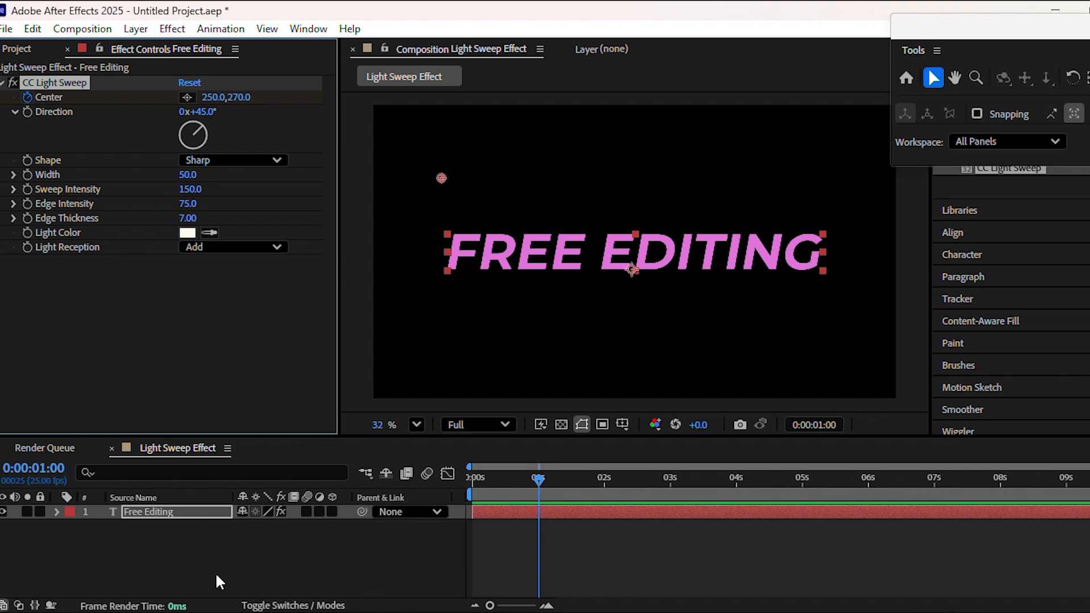
Step: Reveal the Center keyframes with U and end the work area at about 6.7 seconds
left_click(189, 560)
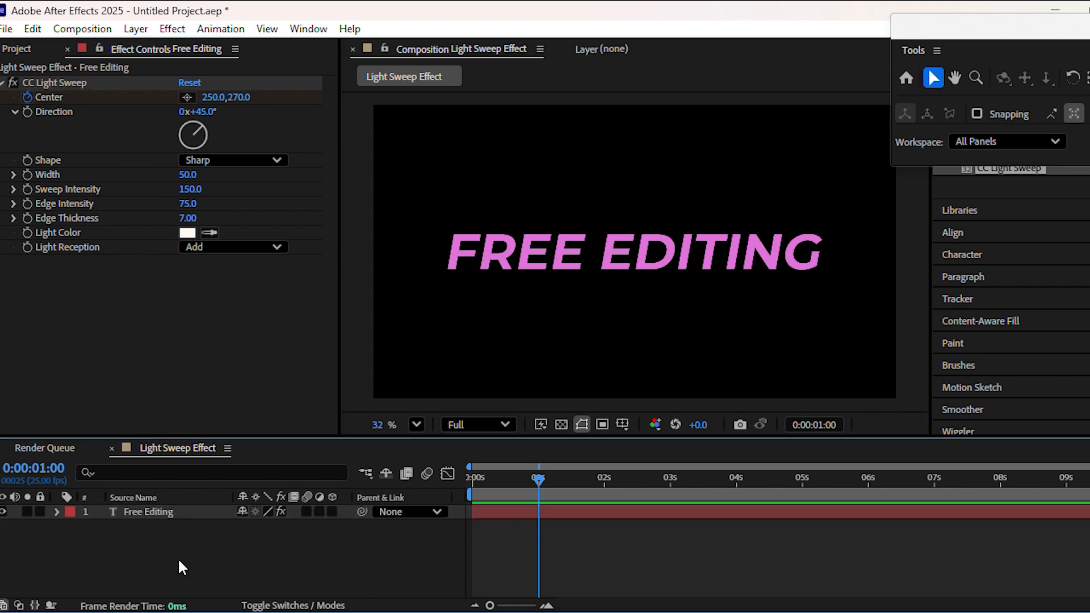
left_click(156, 512)
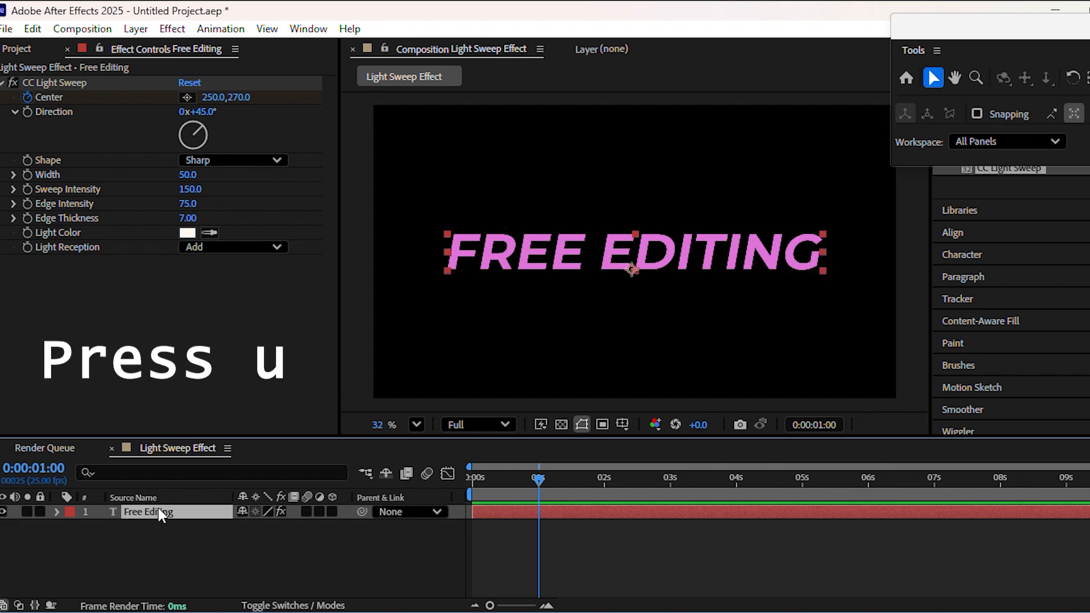
key("u")
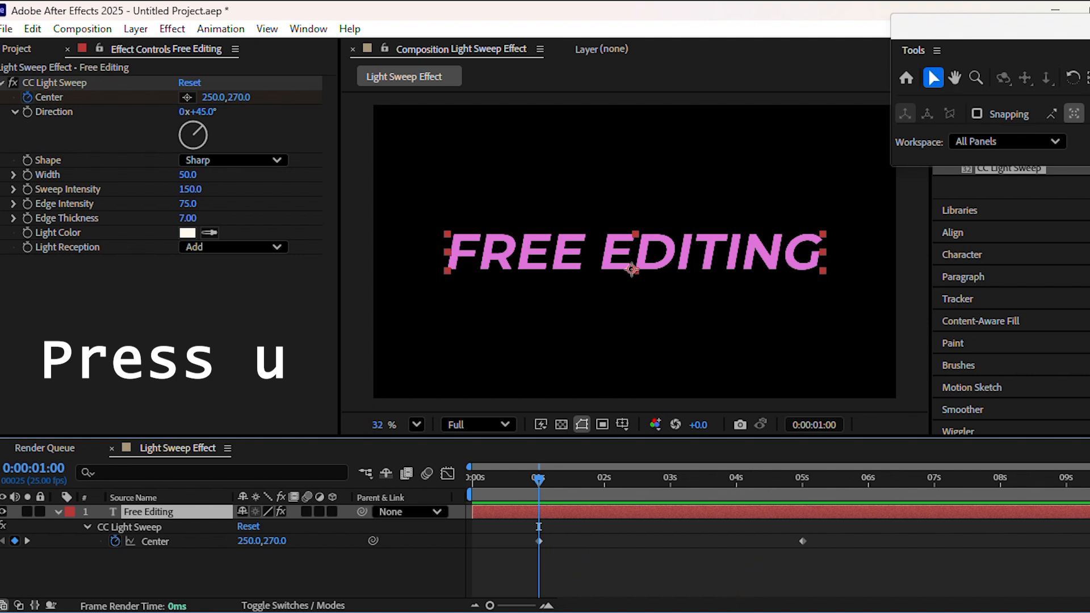
left_click_drag(1085, 496, 899, 508)
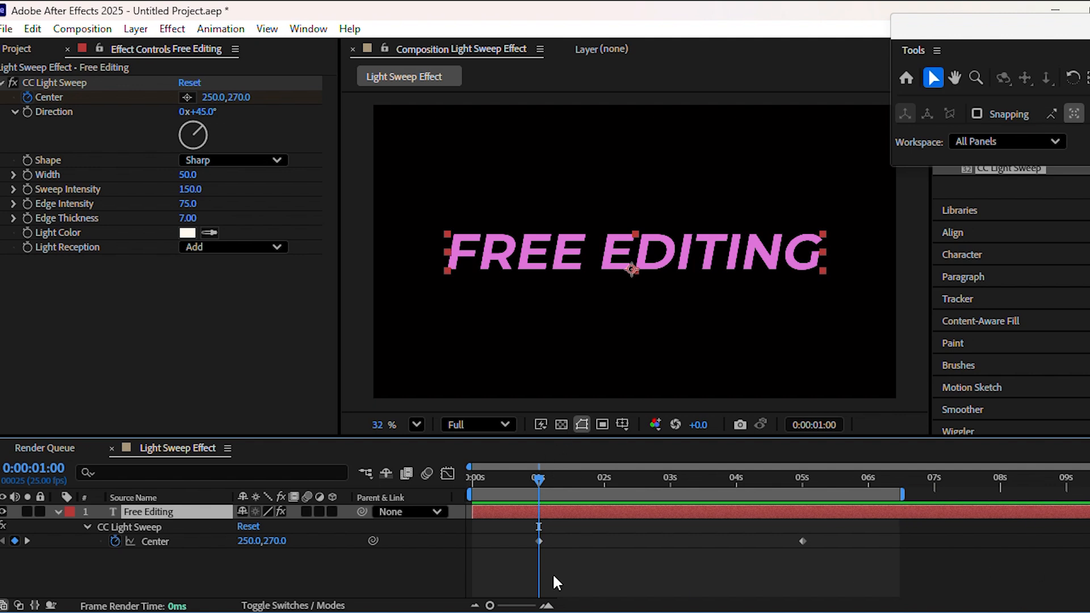
Step: Preview the sweep from the start and marquee-select both Center keyframes
left_click(471, 477)
key("space")
left_click_drag(843, 567, 519, 523)
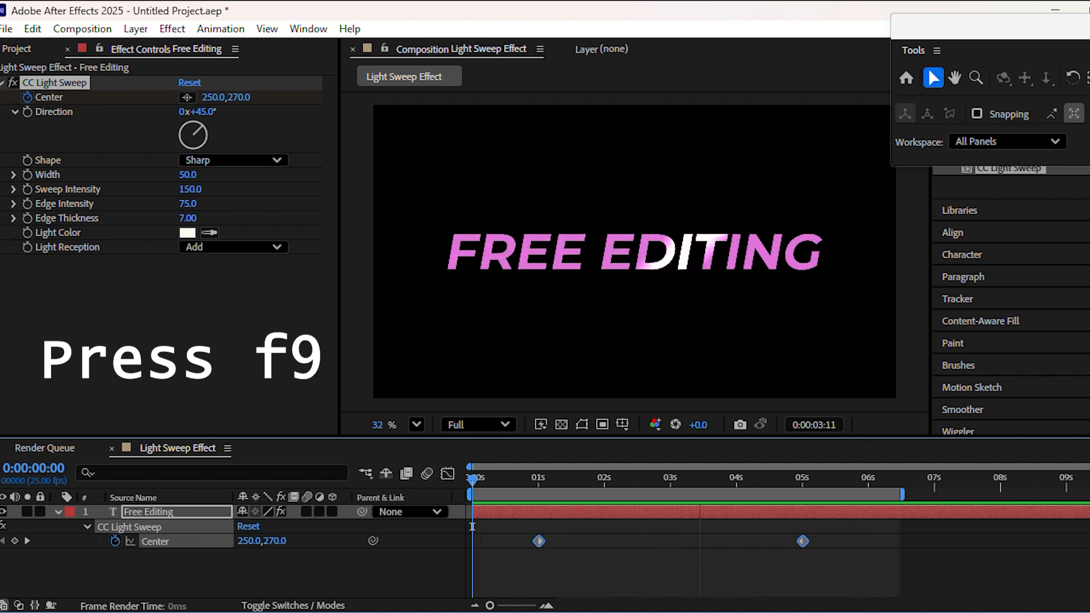
Step: Apply Easy Ease to both Center keyframes and view their speed curve
key("F9")
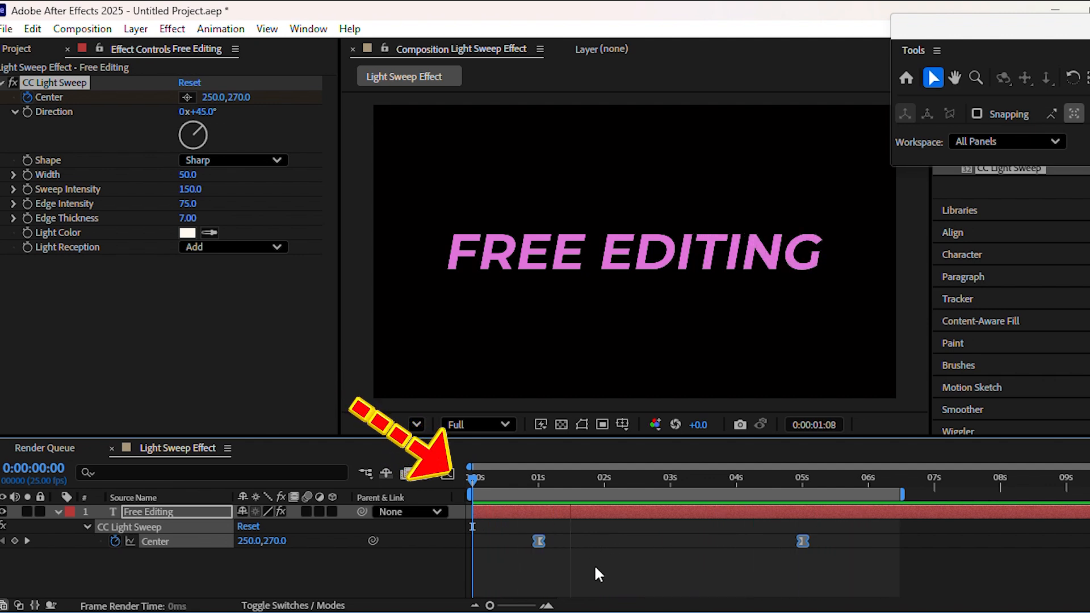
left_click(448, 473)
left_click_drag(483, 551, 849, 576)
key("space")
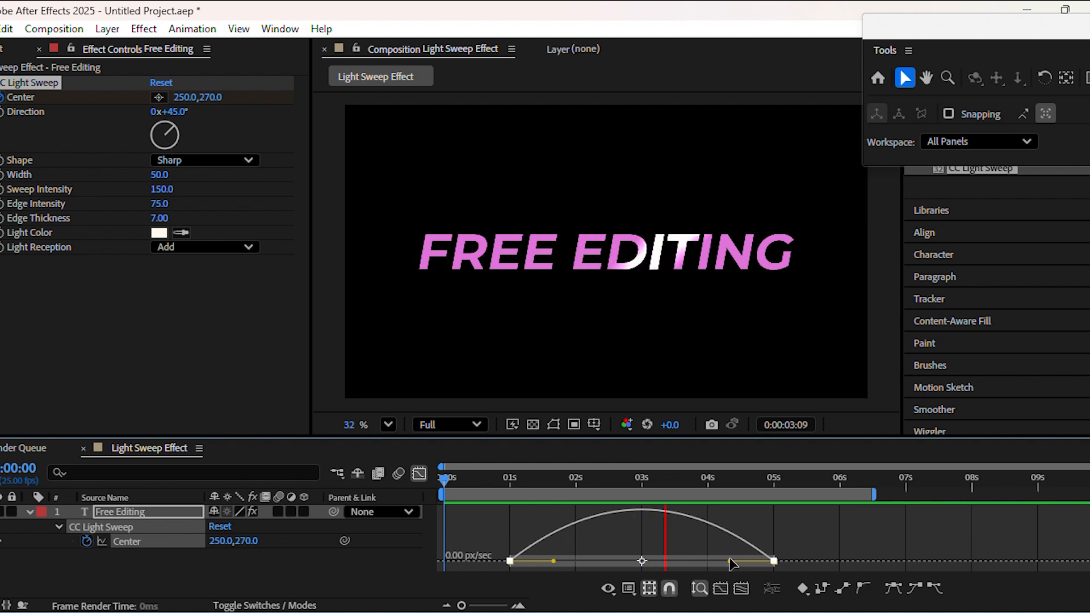
Step: Drag the final keyframe's influence to about 86%, previewing the eased sweep
left_click_drag(730, 561, 679, 563)
key("space")
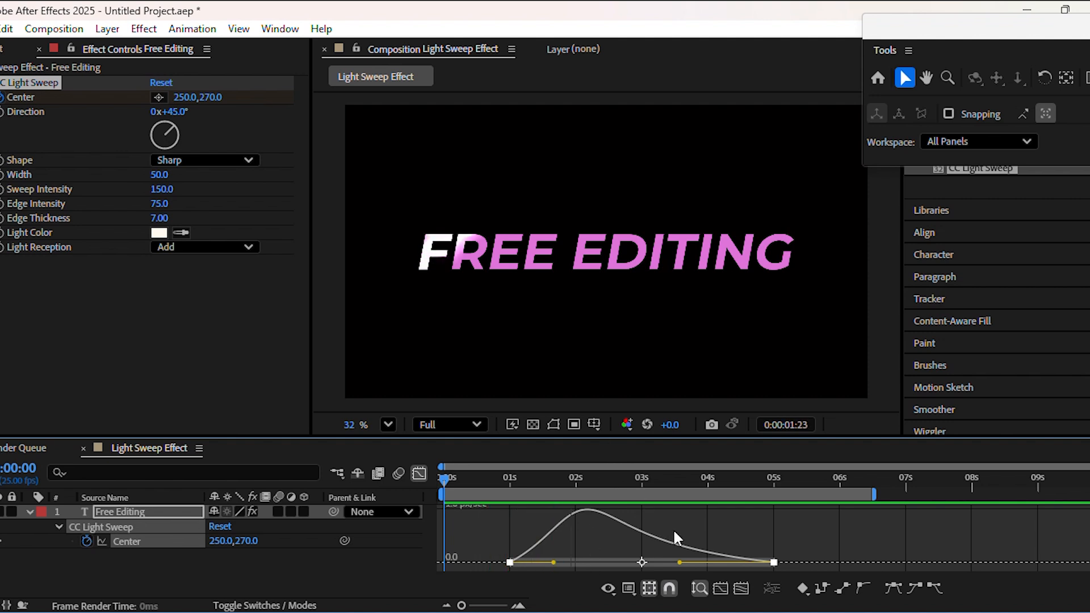
left_click_drag(679, 562, 656, 562)
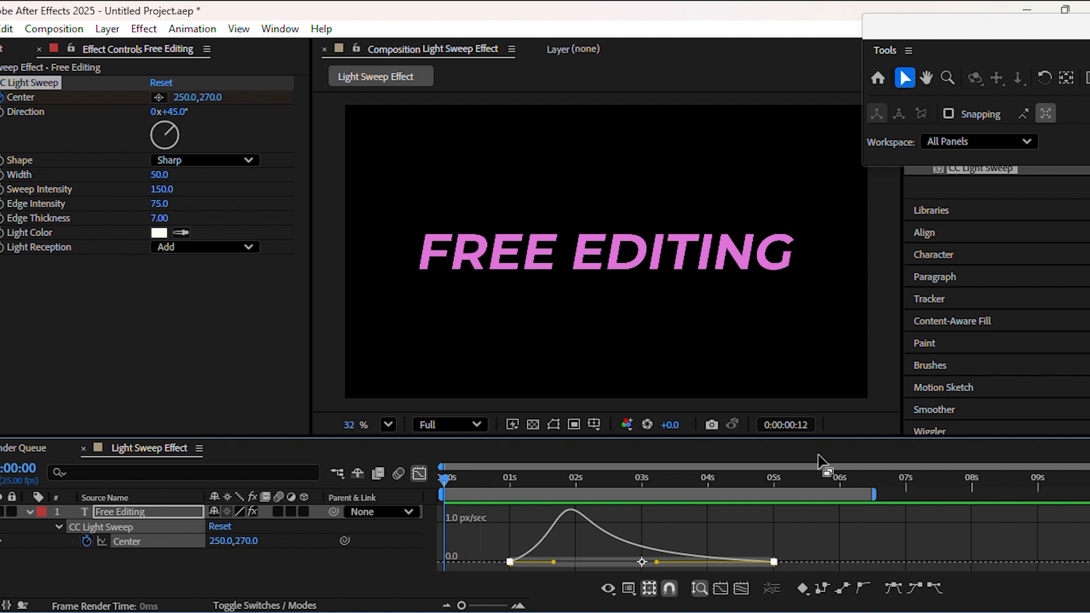
key("shift+F3")
Step: Fill the FREE EDITING text with a light green via the Character panel
left_click_drag(1064, 40, 905, 29)
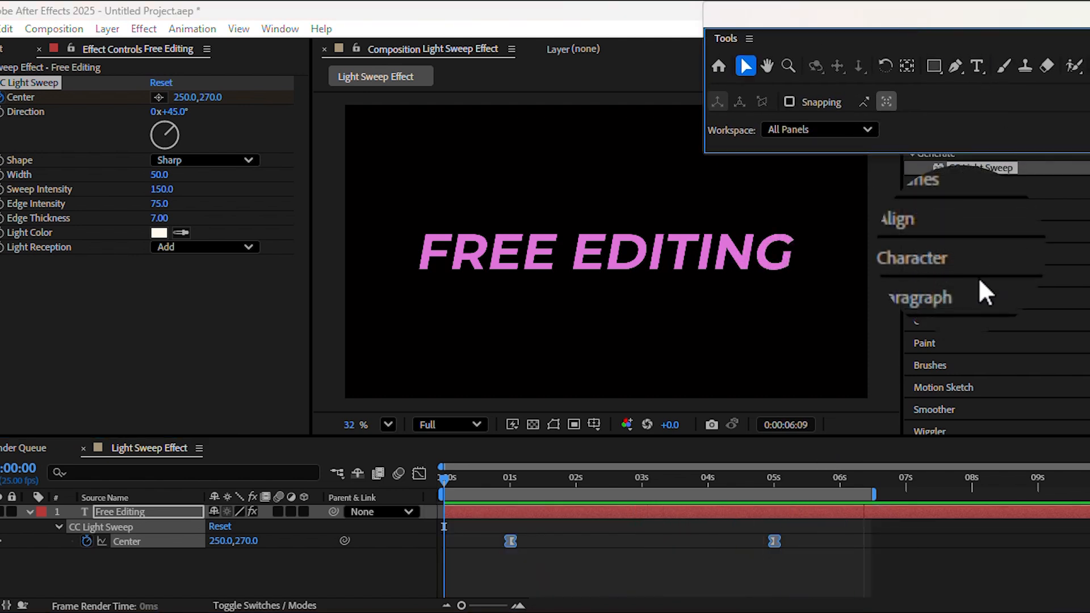
left_click(968, 272)
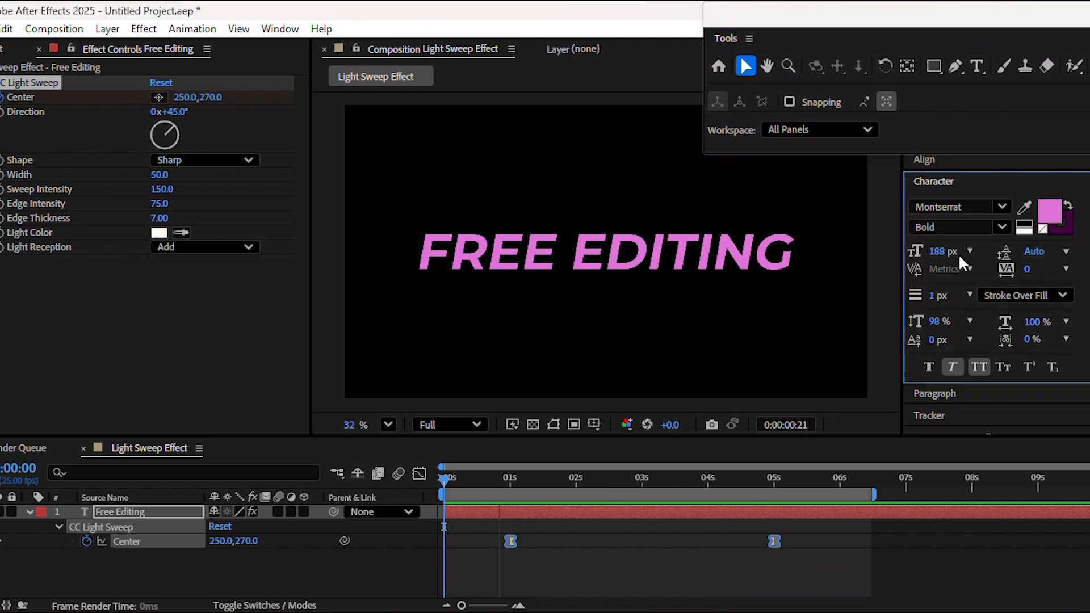
left_click(1049, 209)
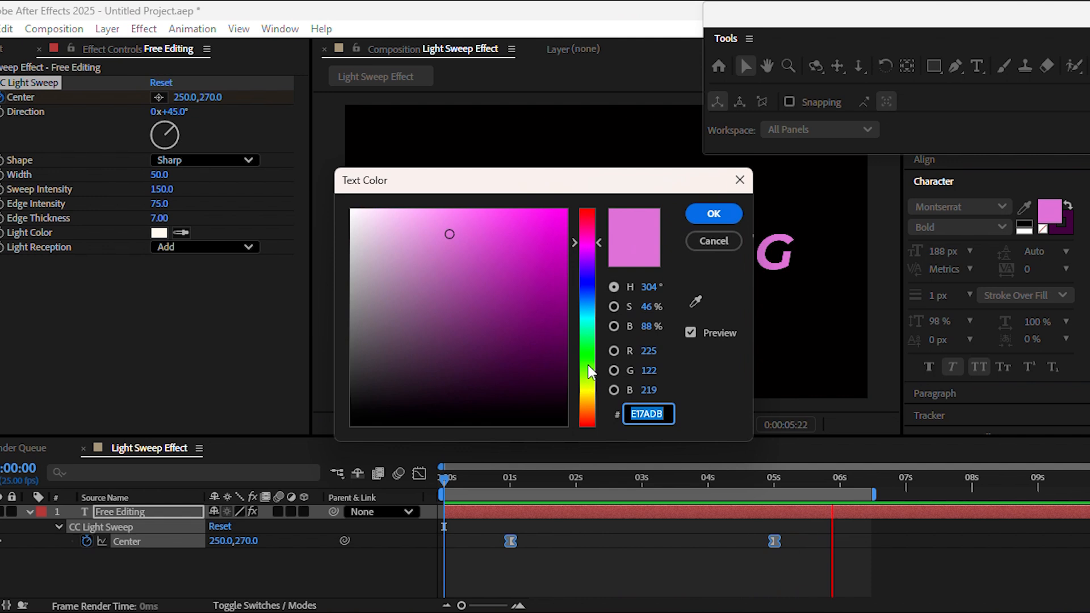
left_click(589, 365)
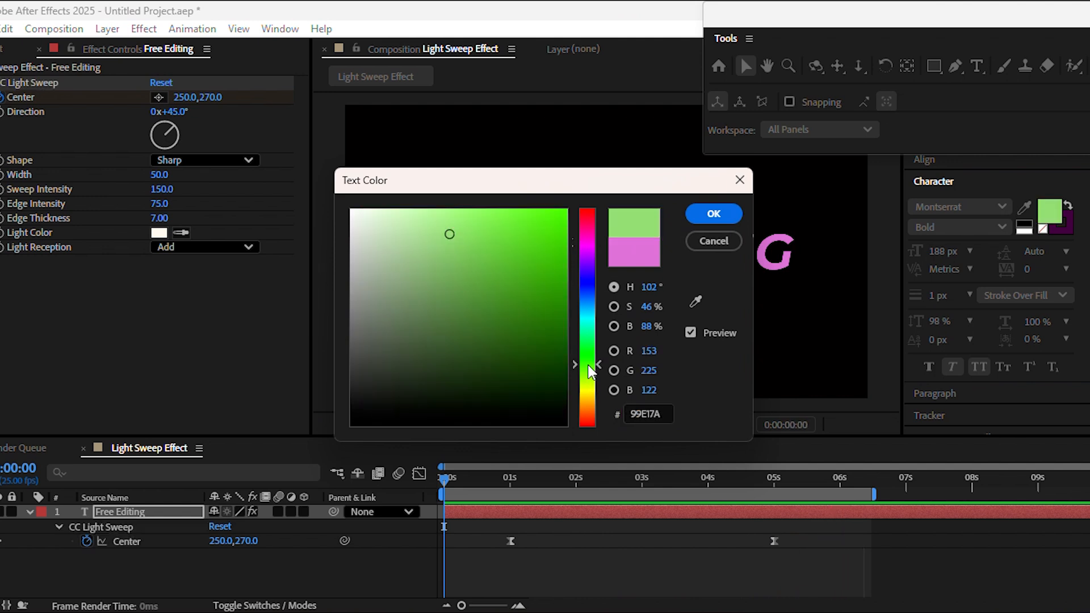
left_click(727, 208)
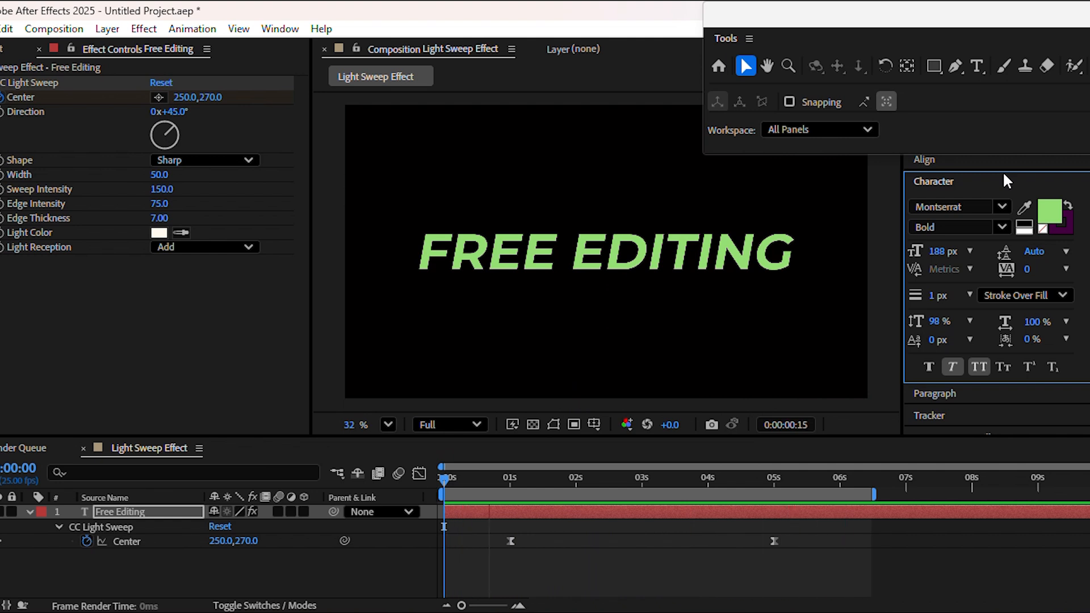
Step: Change the text fill to the darker green 2B6512
left_click(1049, 210)
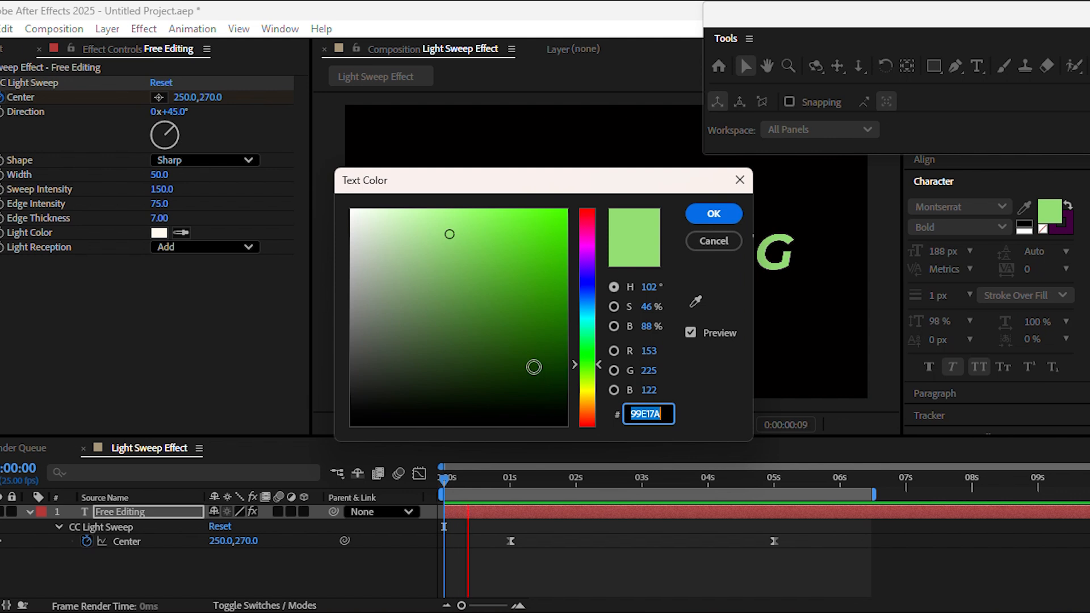
left_click(533, 367)
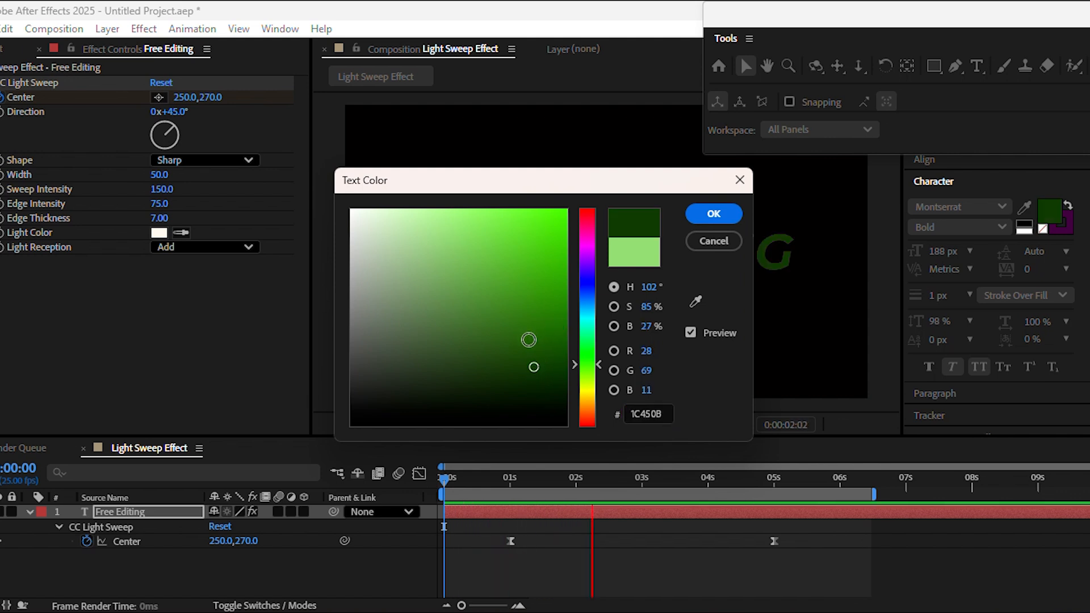
left_click(528, 339)
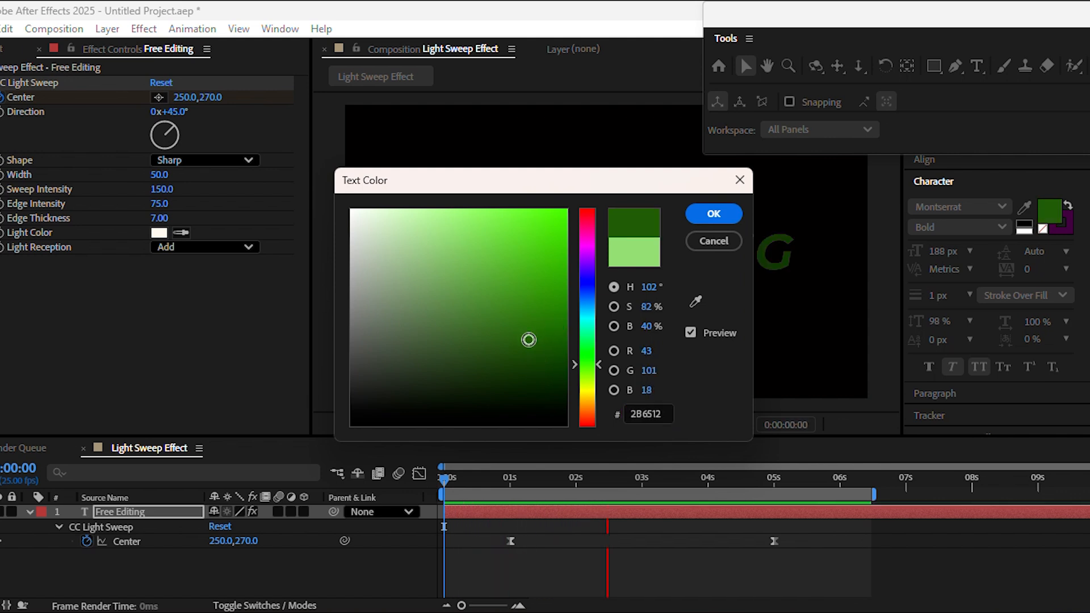
left_click(713, 211)
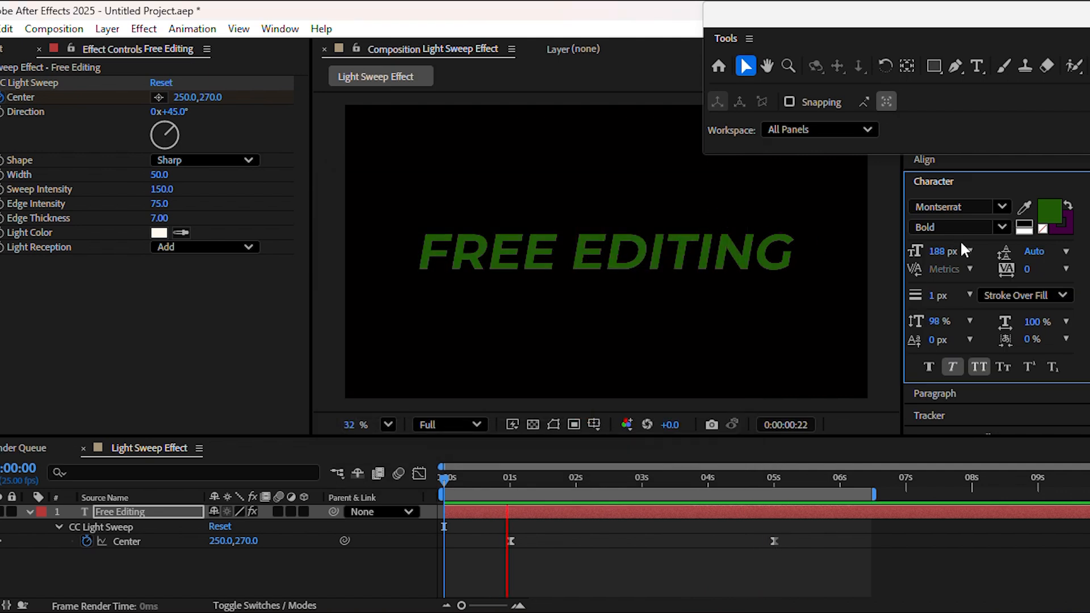